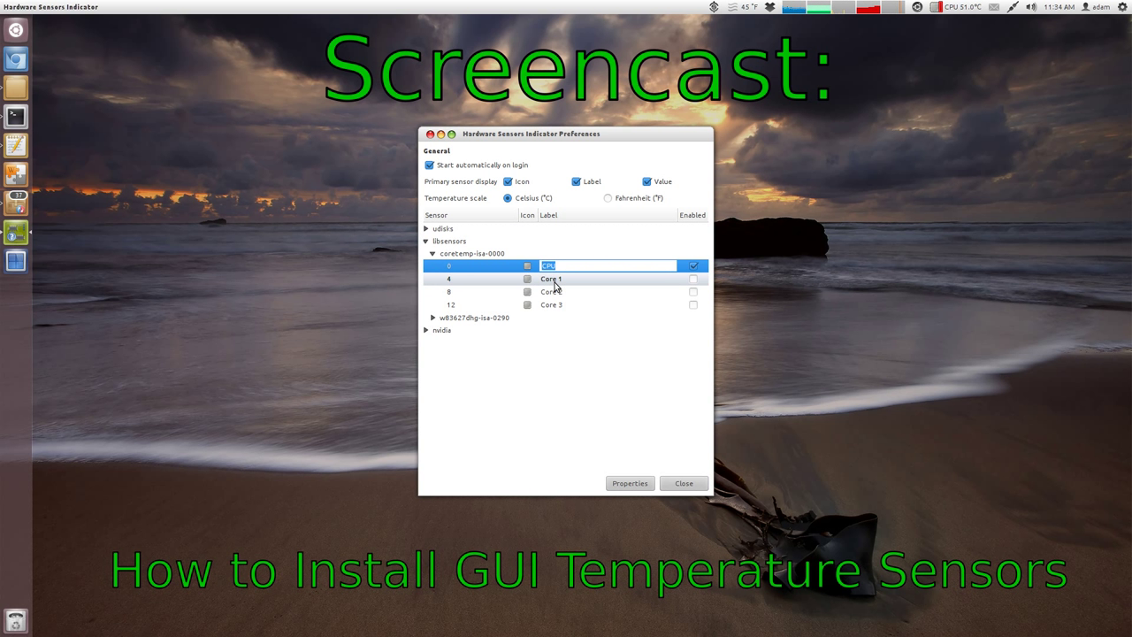
- Enter my-cpu as the Label of sensor 0 in Preferences
{"action": "type", "text": "my-cpu"}
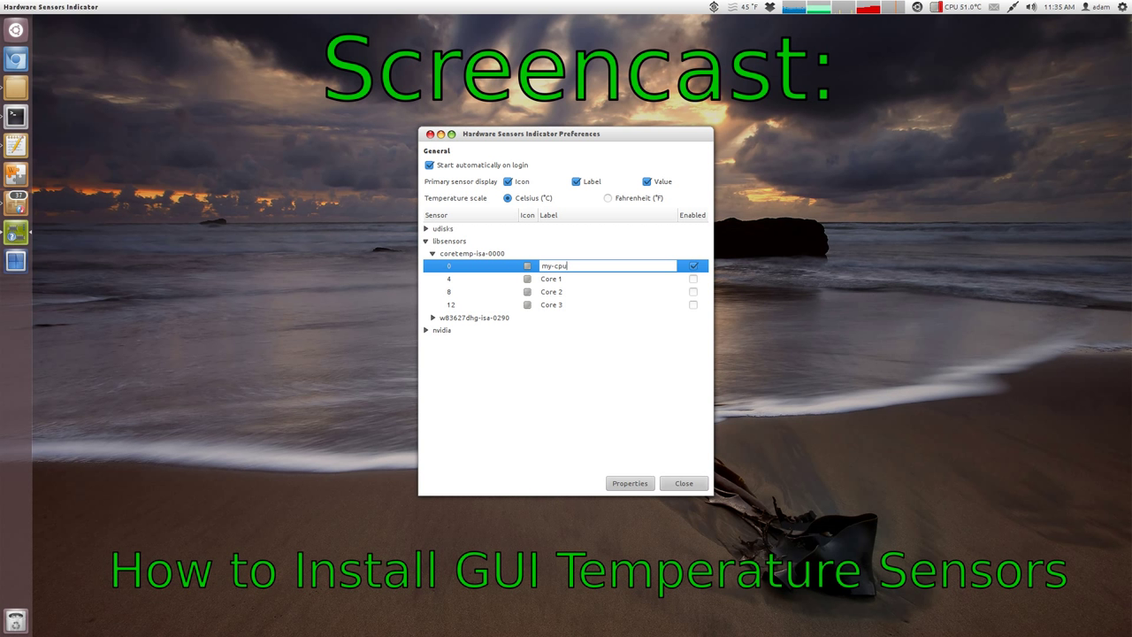
{"action": "key", "text": "Return"}
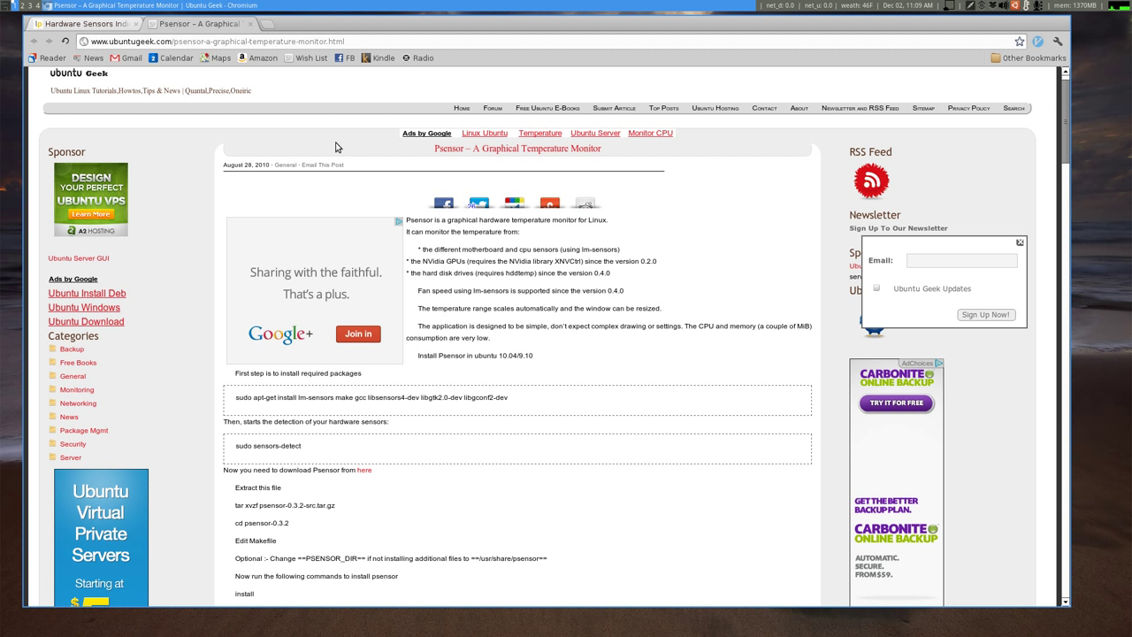
- Scroll through the Psensor install article, then switch to the Hardware Sensors Indicator tab
{"action": "scroll", "coordinate": [344, 217], "scroll_direction": "down", "scroll_amount": 5}
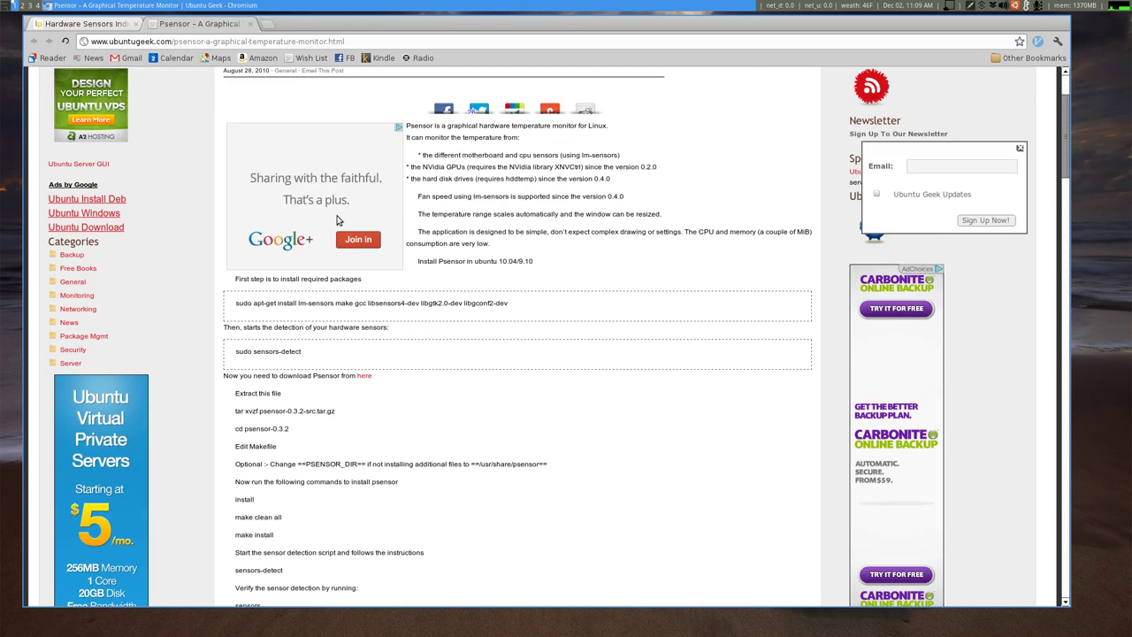
{"action": "scroll", "coordinate": [421, 227], "scroll_direction": "down", "scroll_amount": 3}
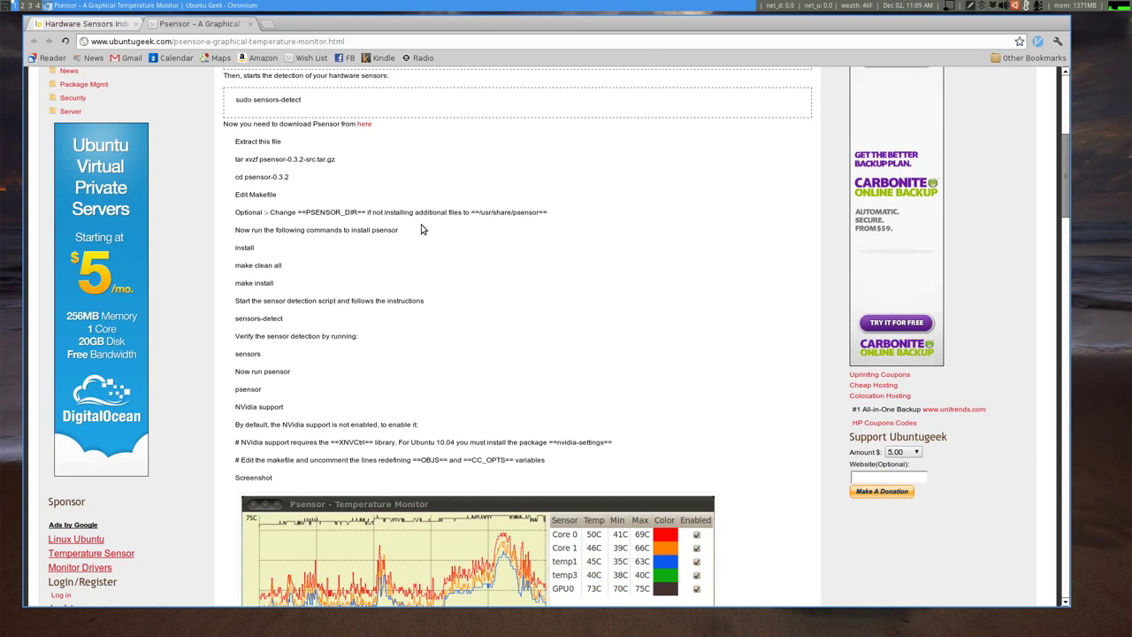
{"action": "scroll", "coordinate": [433, 237], "scroll_direction": "down", "scroll_amount": 4}
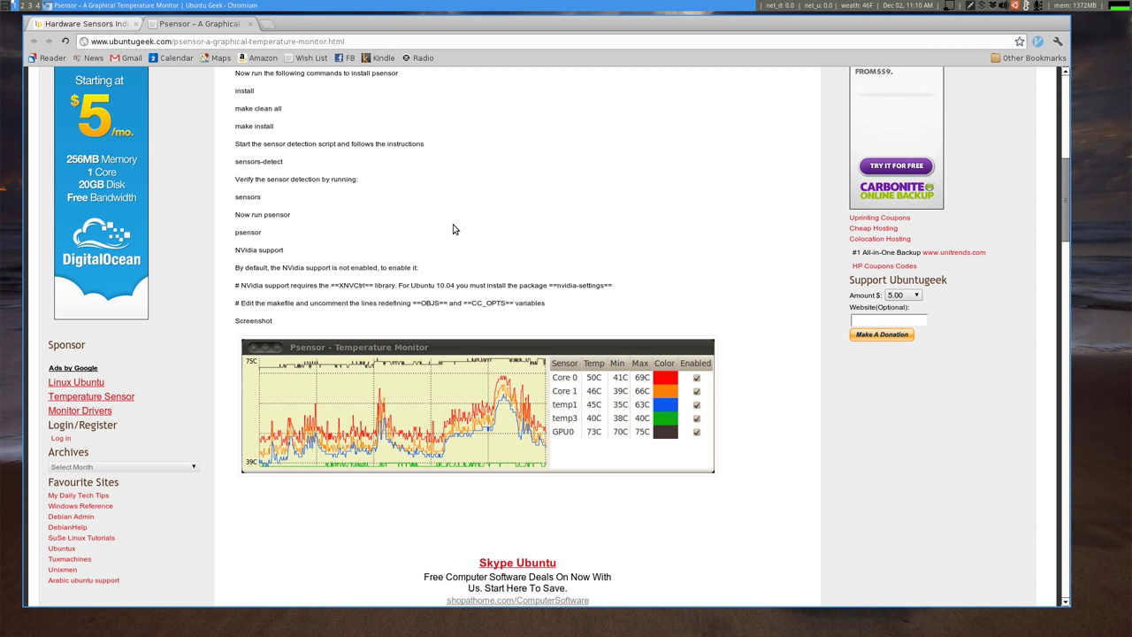
{"action": "left_click", "coordinate": [88, 24]}
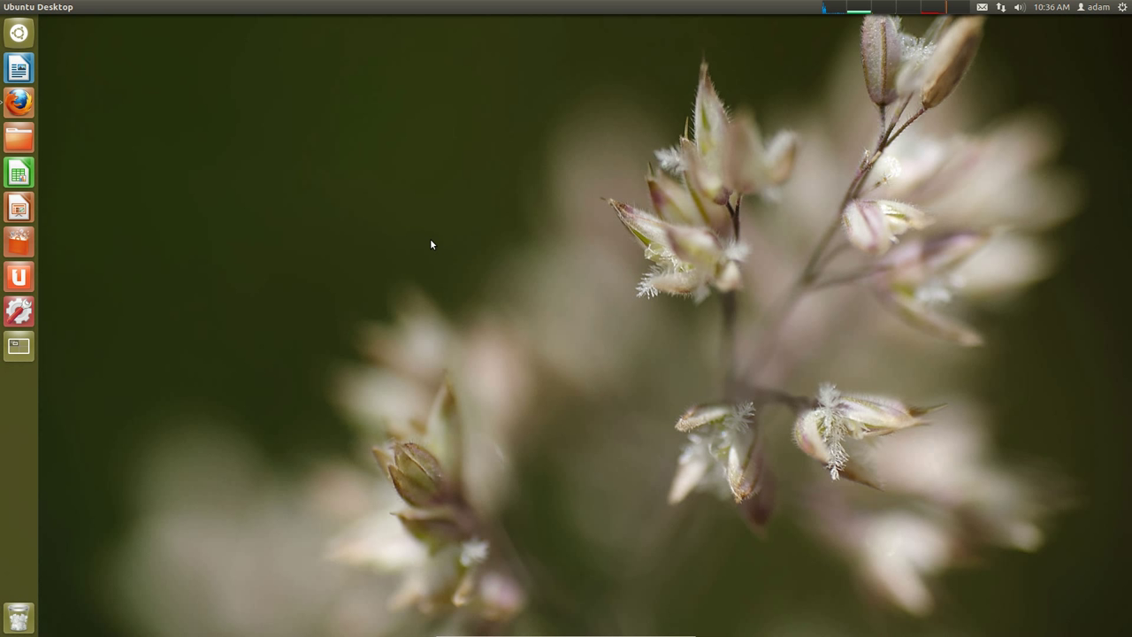
- From a Terminal launched via the Dash, run sudo apt-get install psensor and enter the account password
{"action": "left_click", "coordinate": [17, 35]}
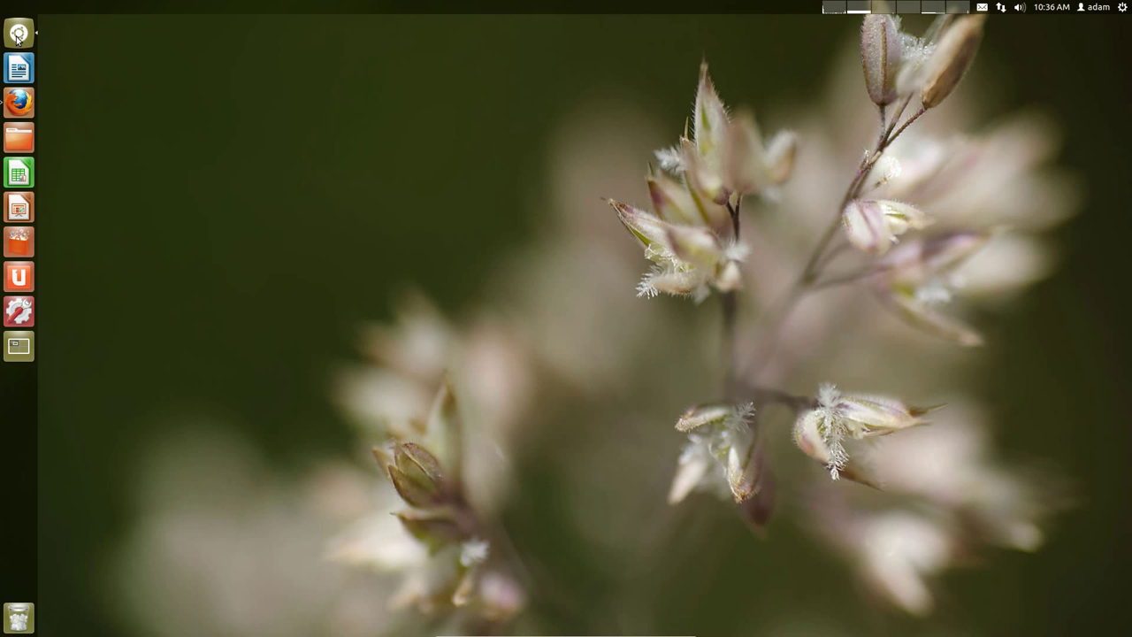
{"action": "key", "text": "Return"}
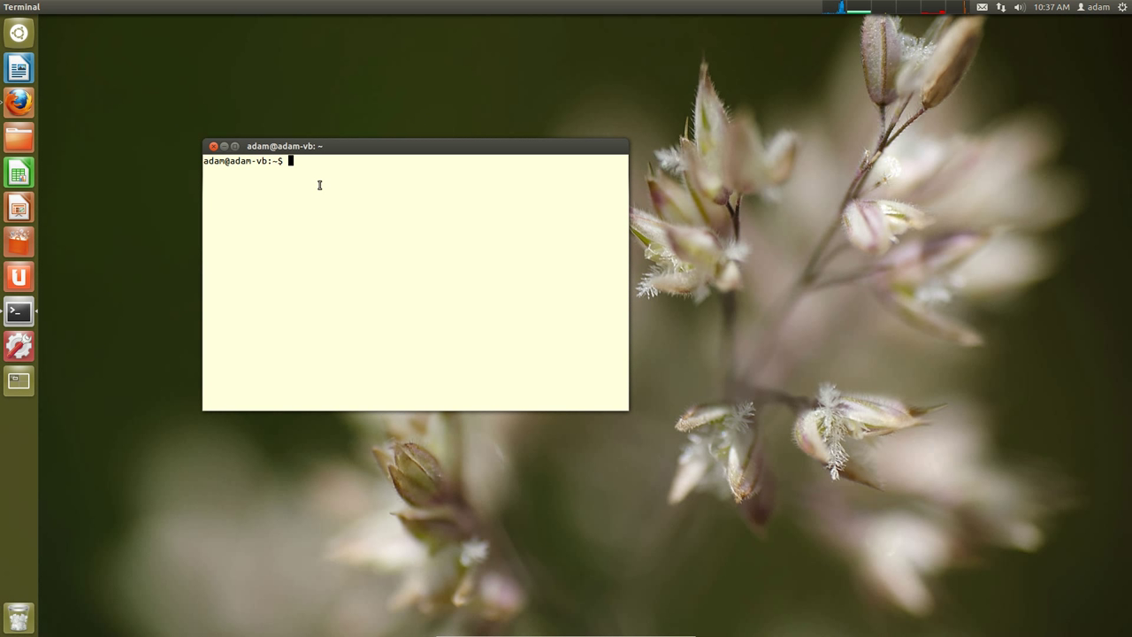
{"action": "type", "text": "sudo apt-get install psensor"}
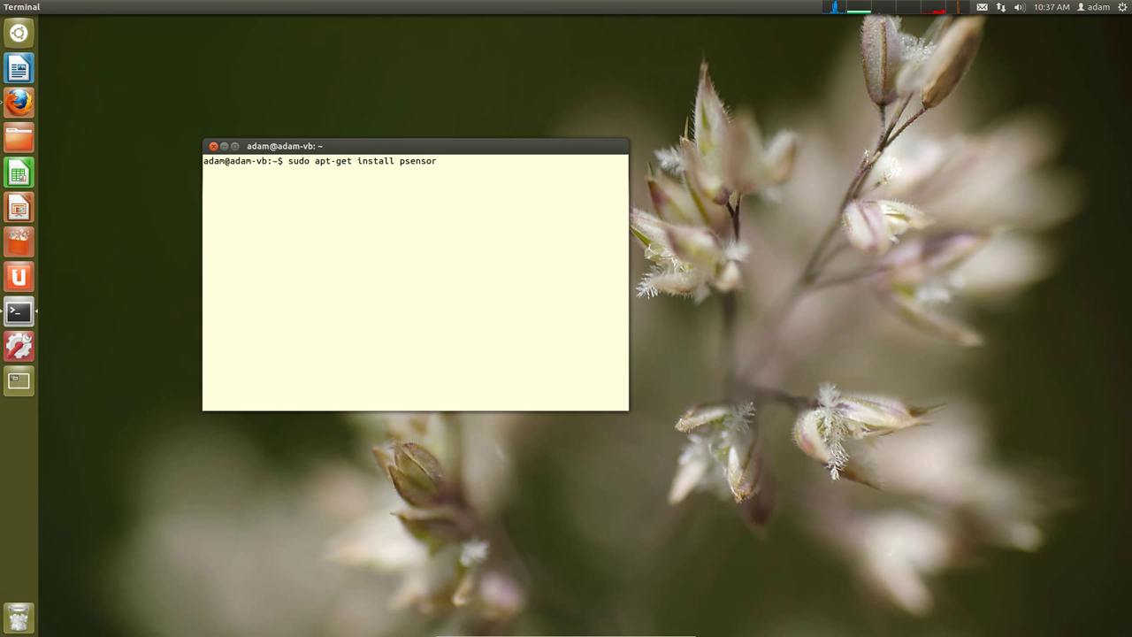
{"action": "key", "text": "Return"}
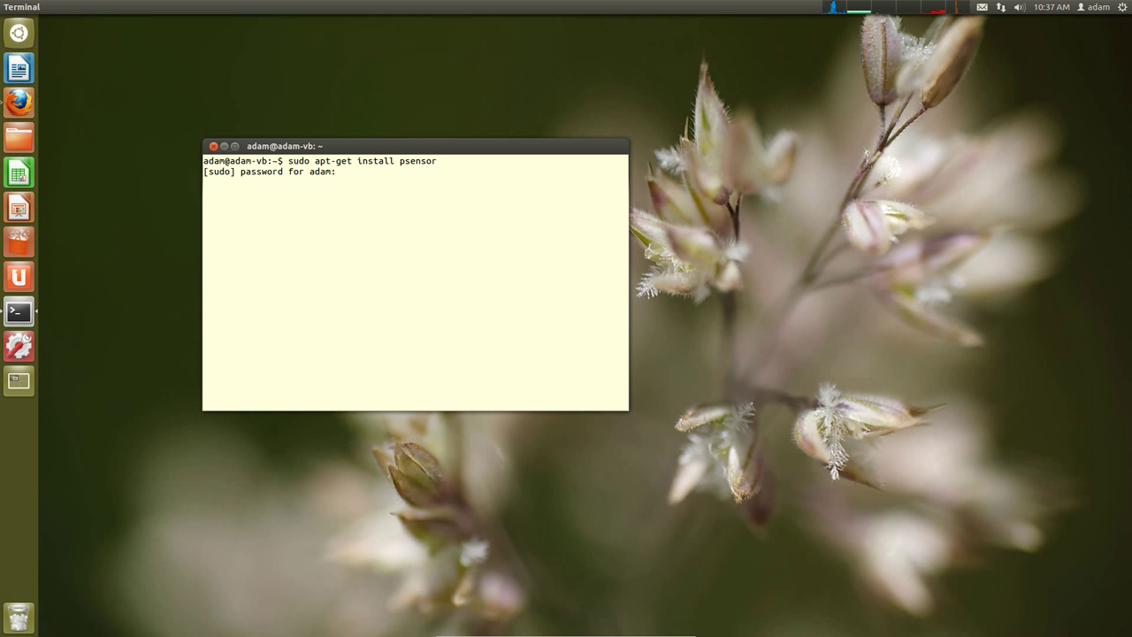
{"action": "key", "text": "Return"}
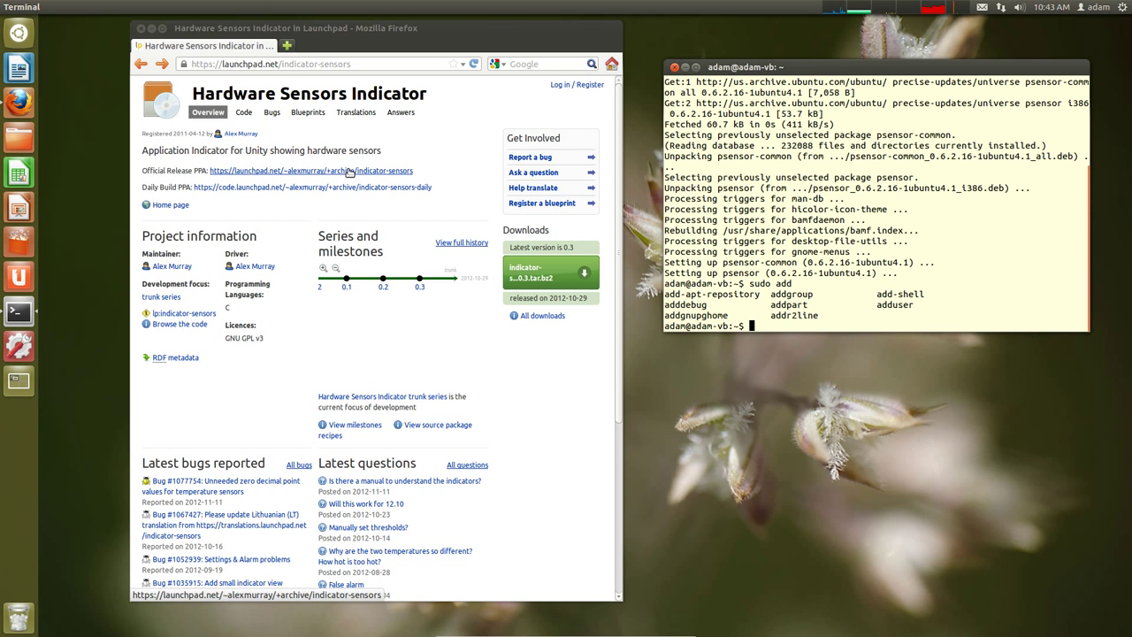
- Run sudo add-apt-repository with ppa:alexmurray/indicator-sensors pasted from Launchpad, and confirm it
{"action": "left_click", "coordinate": [350, 170]}
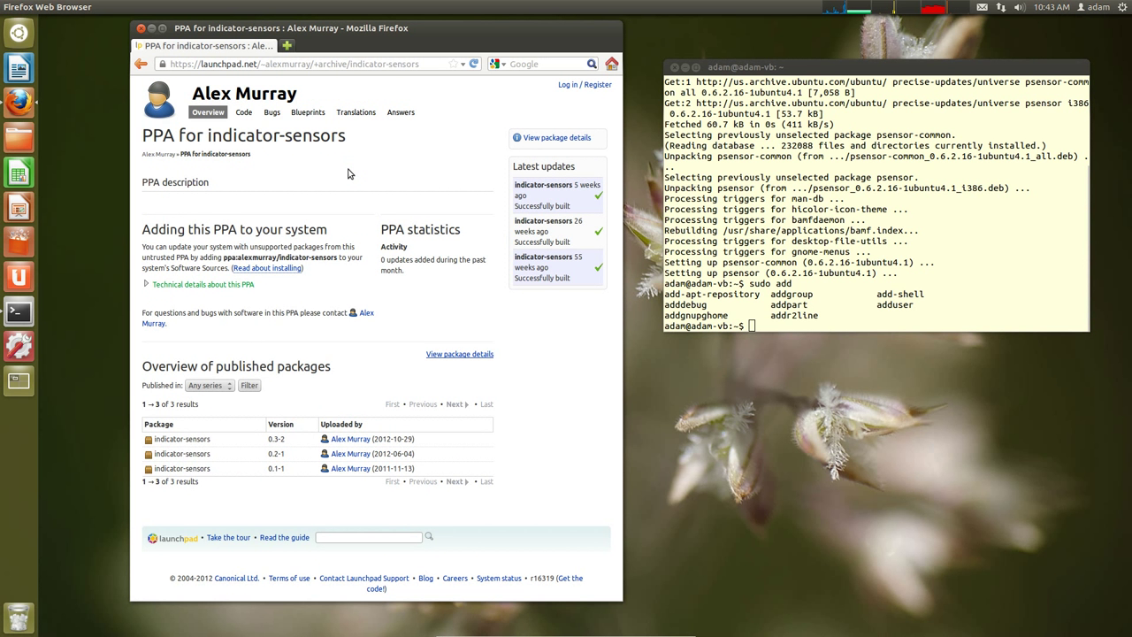
{"action": "left_click", "coordinate": [768, 325]}
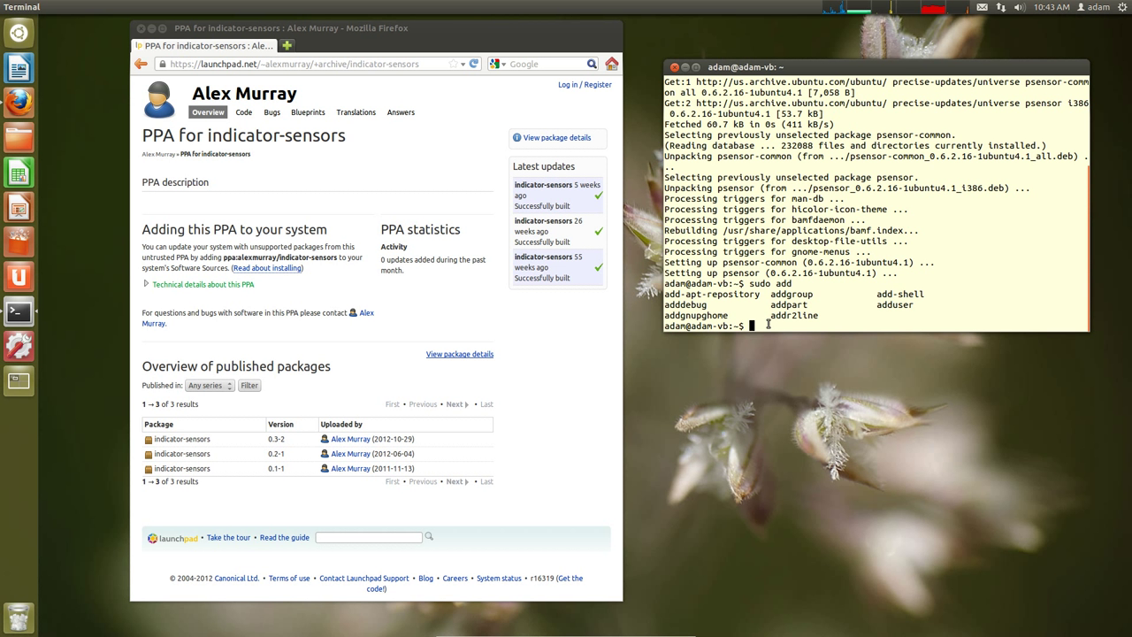
{"action": "type", "text": "sudo add-apt-repository"}
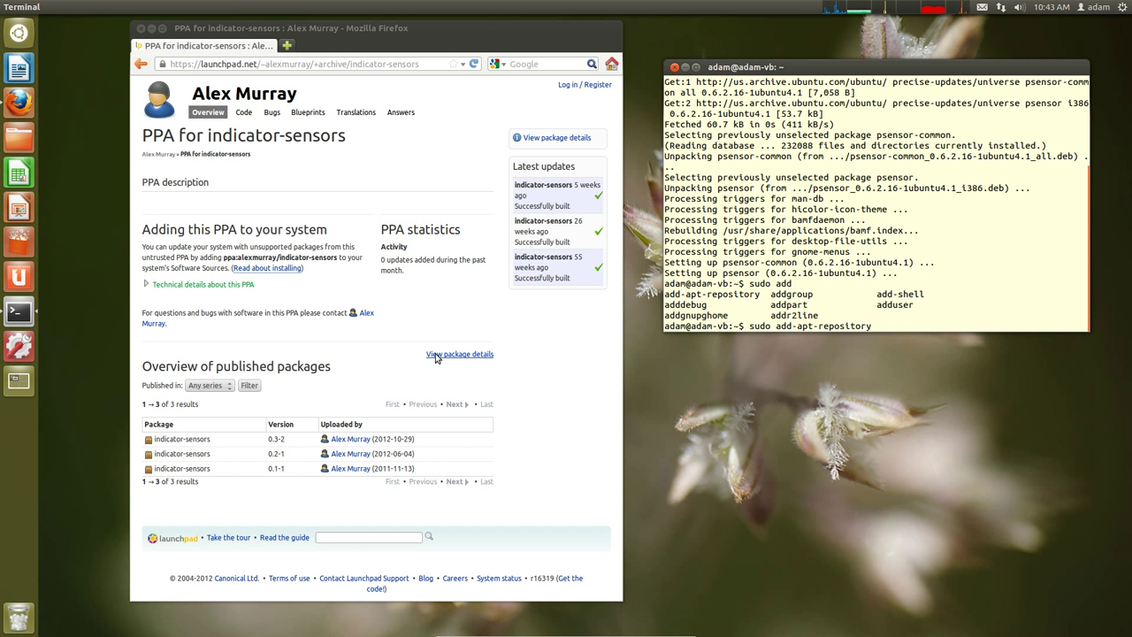
{"action": "left_click_drag", "start_coordinate": [337, 257], "coordinate": [223, 256]}
{"action": "middle_click", "coordinate": [885, 265]}
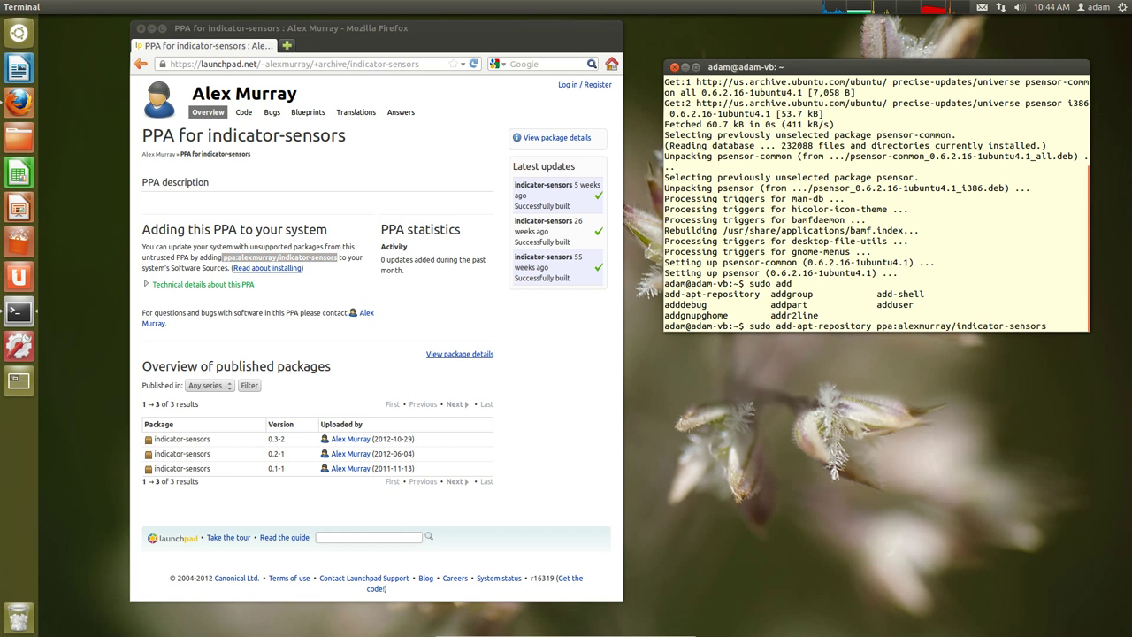
{"action": "key", "text": "Return"}
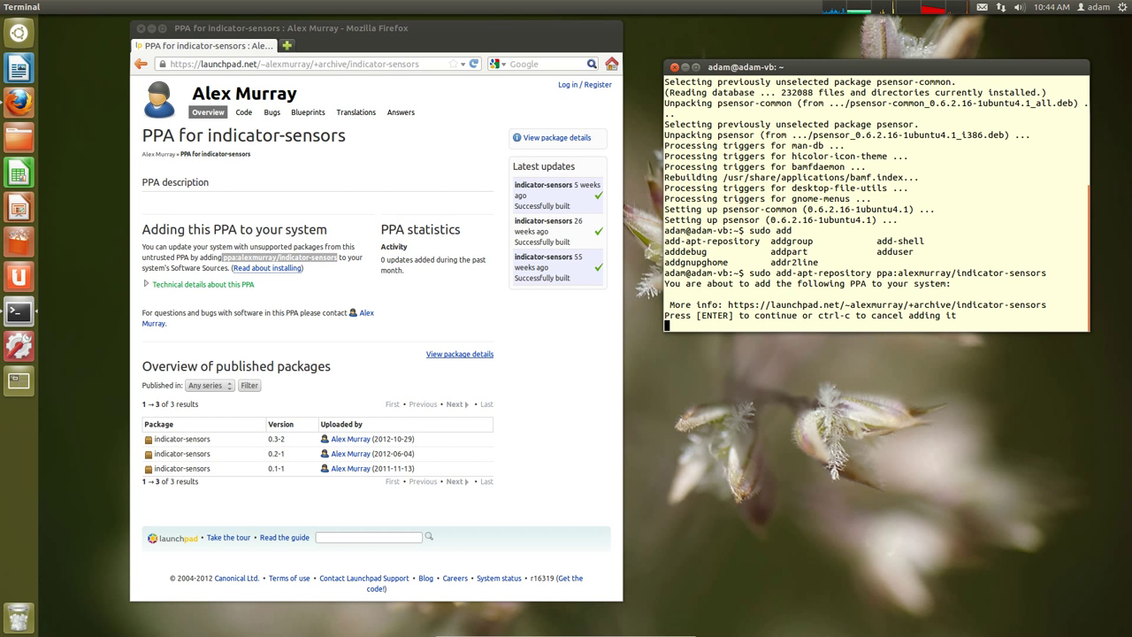
{"action": "key", "text": "Return"}
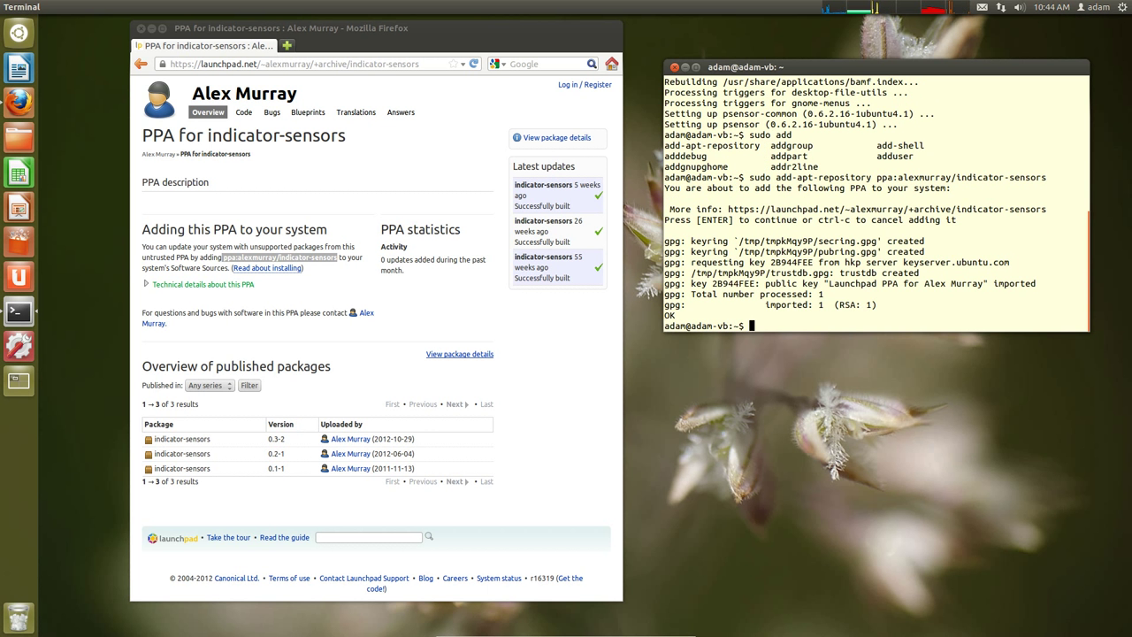
- Run sudo apt-get update, then enter sudo apt-get install indicator-sensors using Tab completion
{"action": "type", "text": "sudo apt-get update"}
{"action": "key", "text": "Return"}
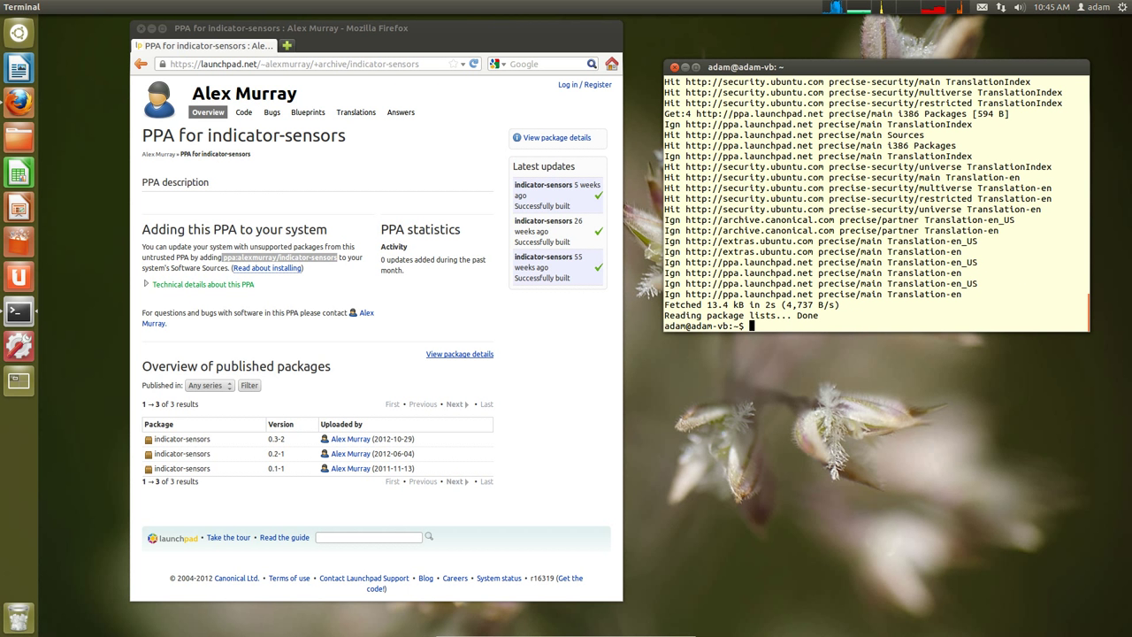
{"action": "type", "text": "sudo"}
{"action": "type", "text": "apt-get ins"}
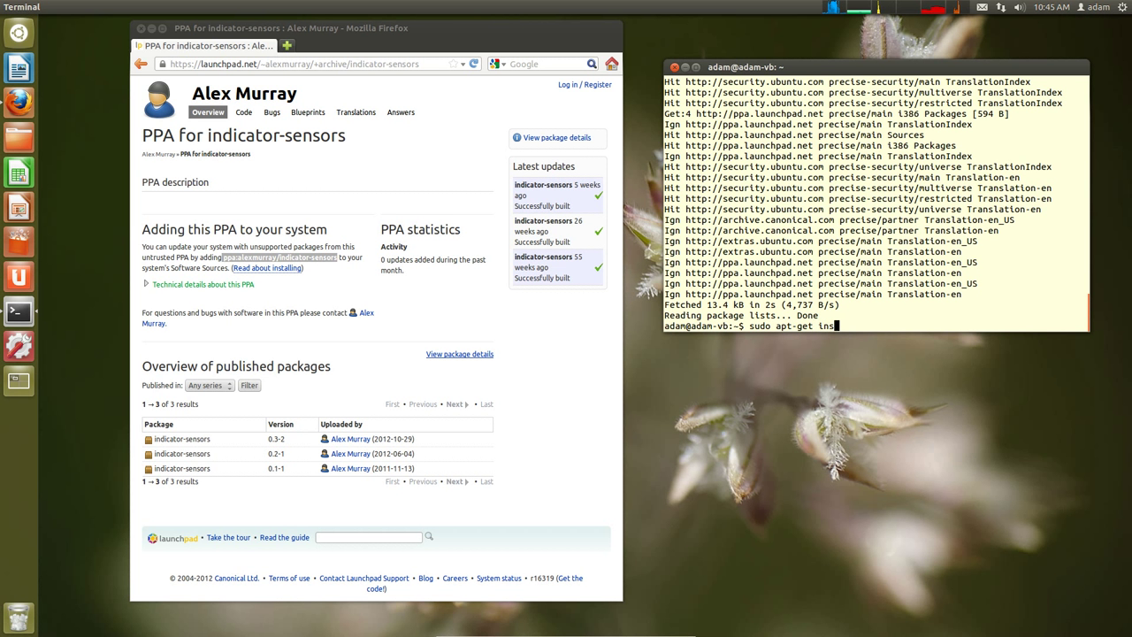
{"action": "type", "text": "tall indicator-sen"}
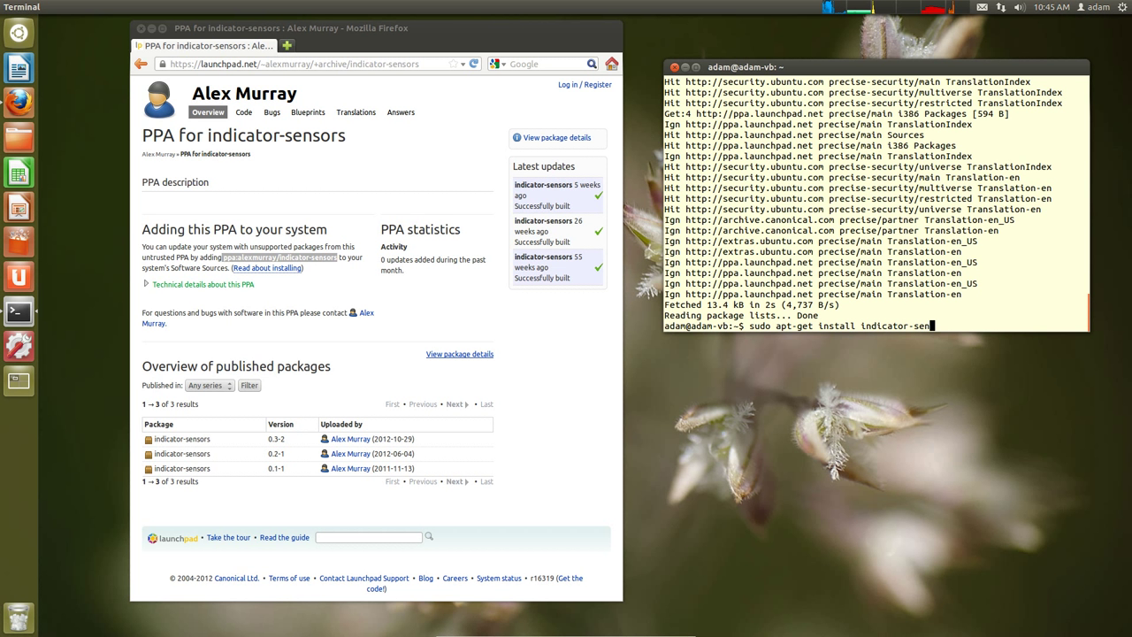
{"action": "key", "text": "Tab"}
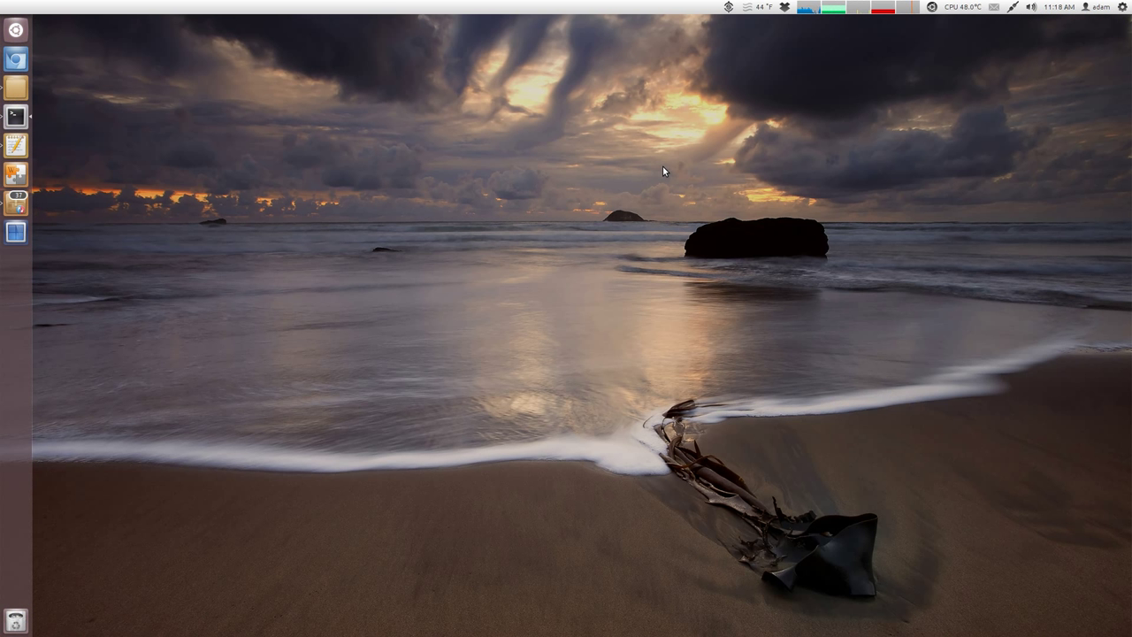
- Search the Dash for 'pi' and then 'ps', and dismiss it both times
{"action": "left_click", "coordinate": [15, 32]}
{"action": "type", "text": "pi"}
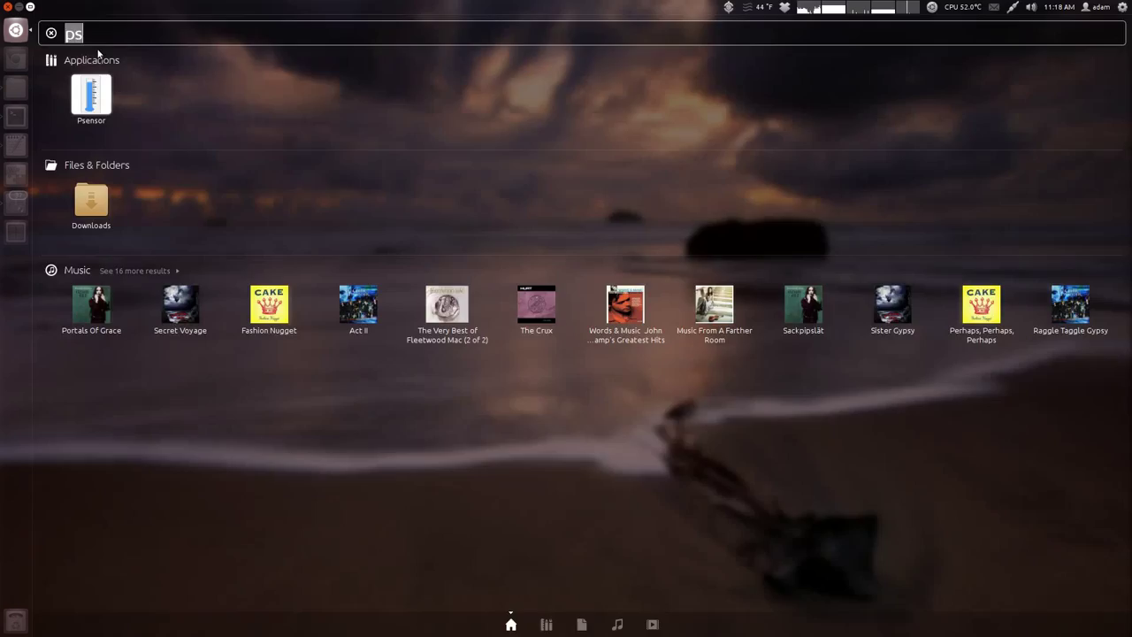
{"action": "key", "text": "Escape"}
{"action": "key", "text": "super"}
{"action": "type", "text": "ps"}
{"action": "key", "text": "Escape"}
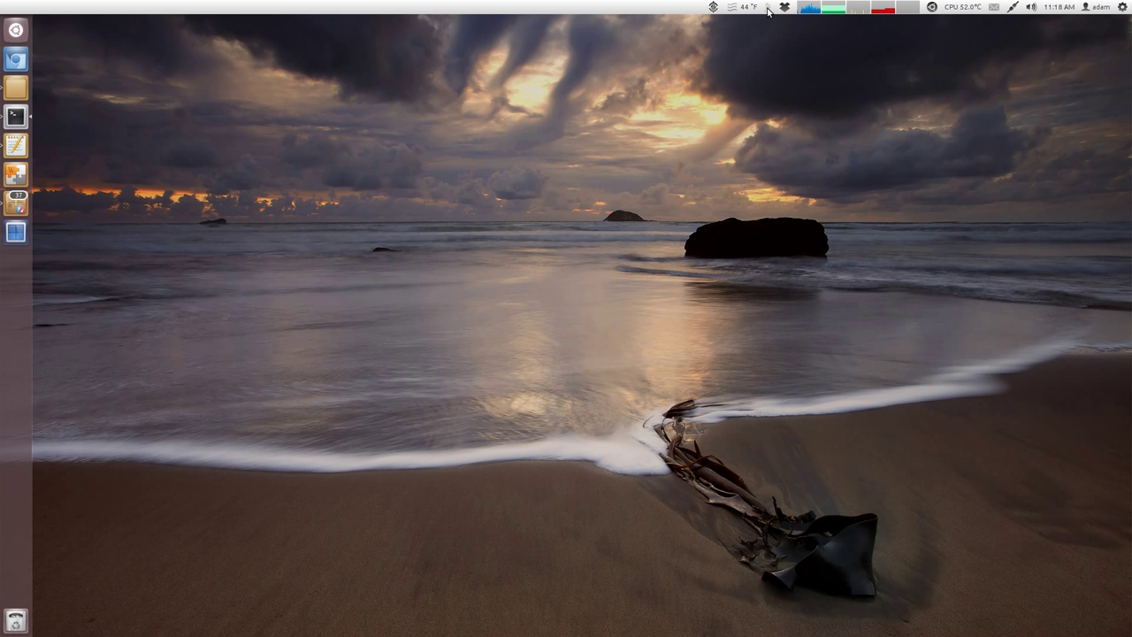
- Open the sensor readings menu in the top panel, close it, and reopen it
{"action": "left_click", "coordinate": [769, 8]}
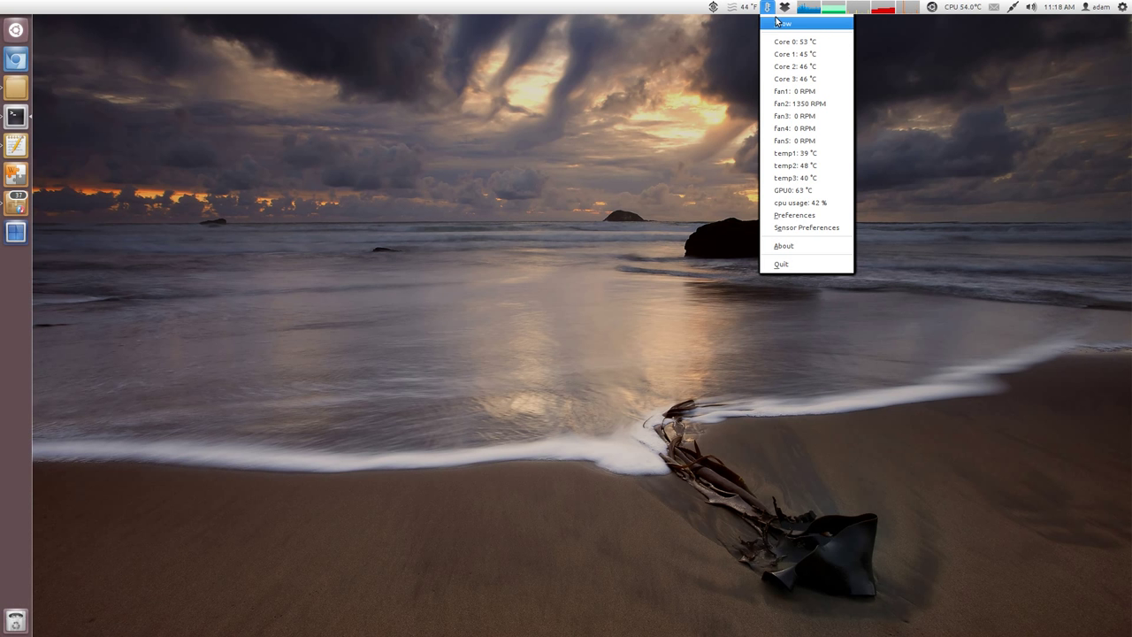
{"action": "left_click", "coordinate": [747, 7]}
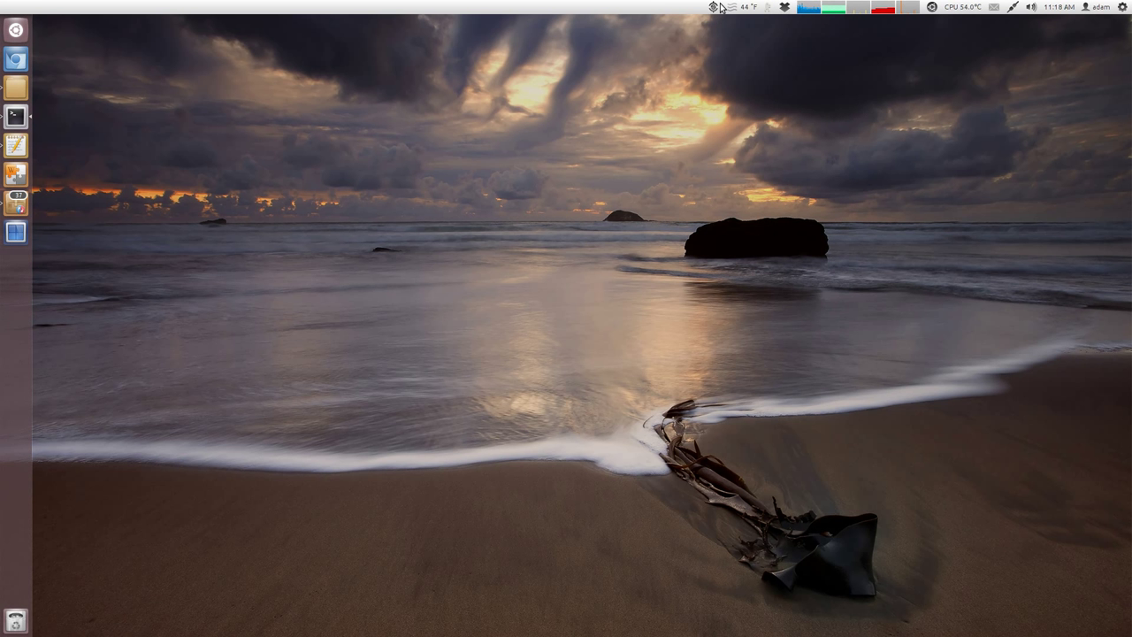
{"action": "left_click", "coordinate": [767, 8]}
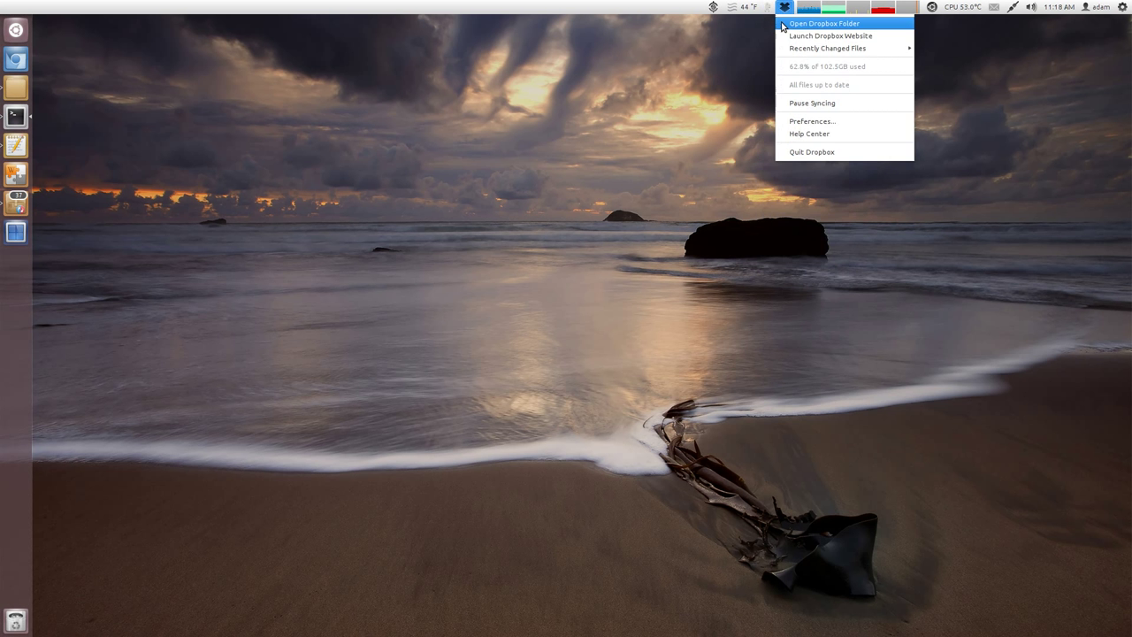
- Show the Psensor monitor centred on the desktop, work in its sensor table, then close it
{"action": "left_click", "coordinate": [782, 24]}
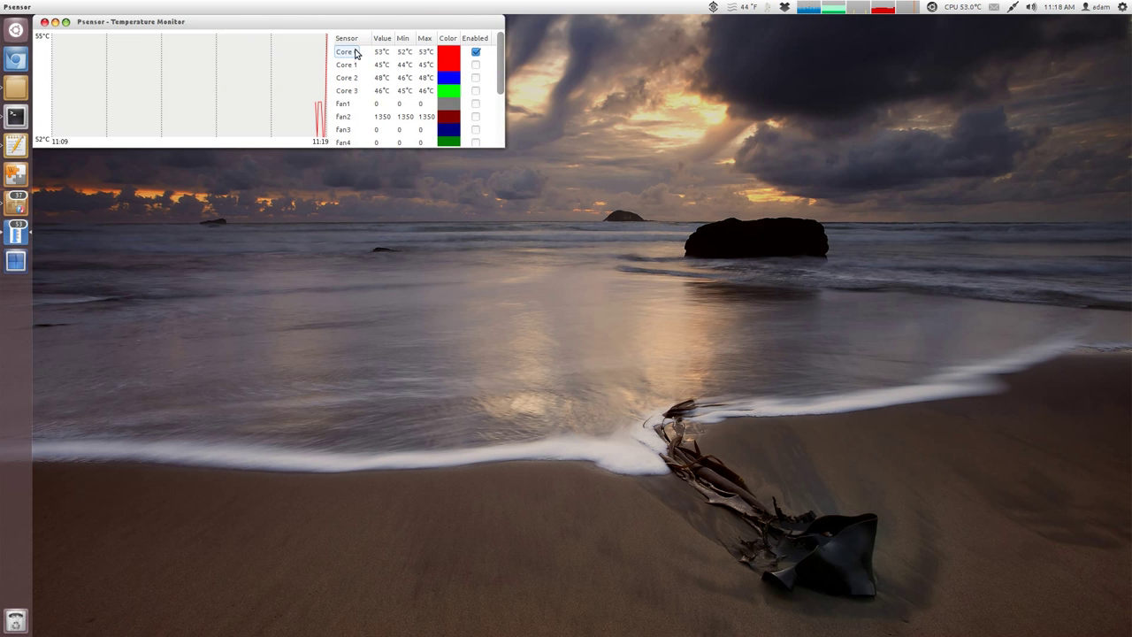
{"action": "left_click_drag", "start_coordinate": [233, 19], "coordinate": [505, 104]}
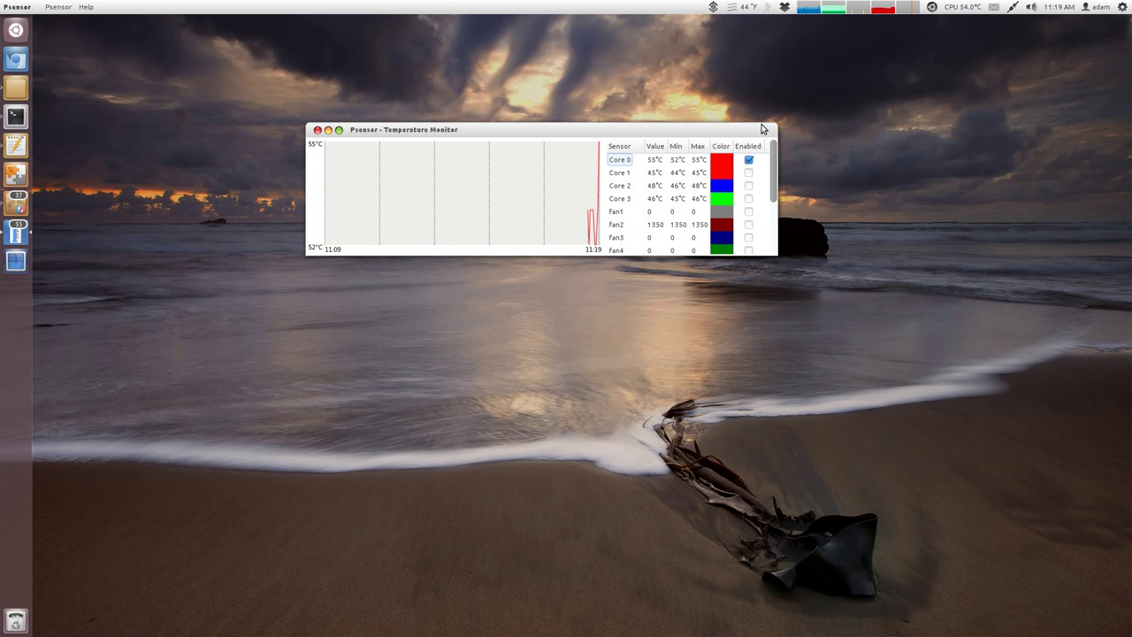
{"action": "left_click_drag", "start_coordinate": [774, 165], "coordinate": [768, 236]}
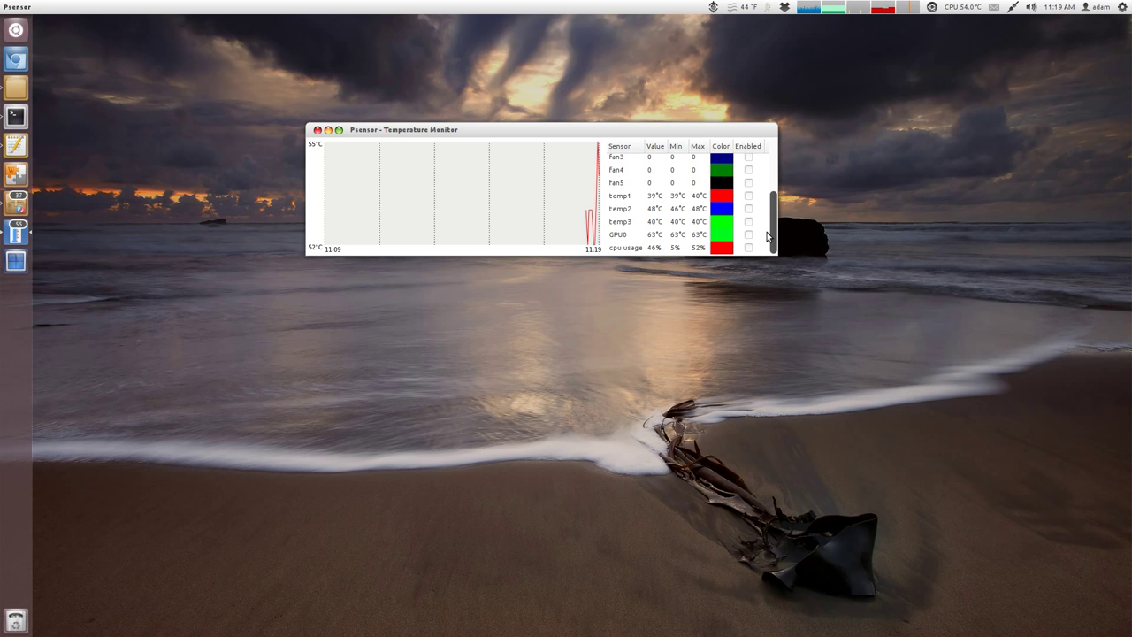
{"action": "scroll", "coordinate": [767, 230], "scroll_direction": "up", "scroll_amount": 4}
{"action": "left_click", "coordinate": [748, 160]}
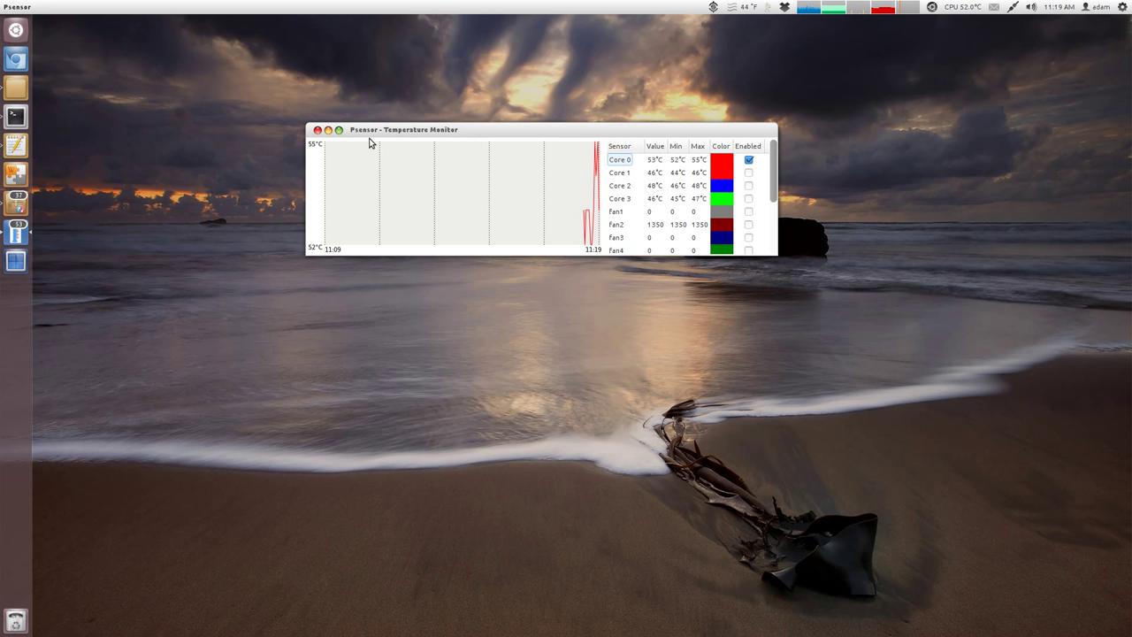
{"action": "left_click", "coordinate": [327, 131]}
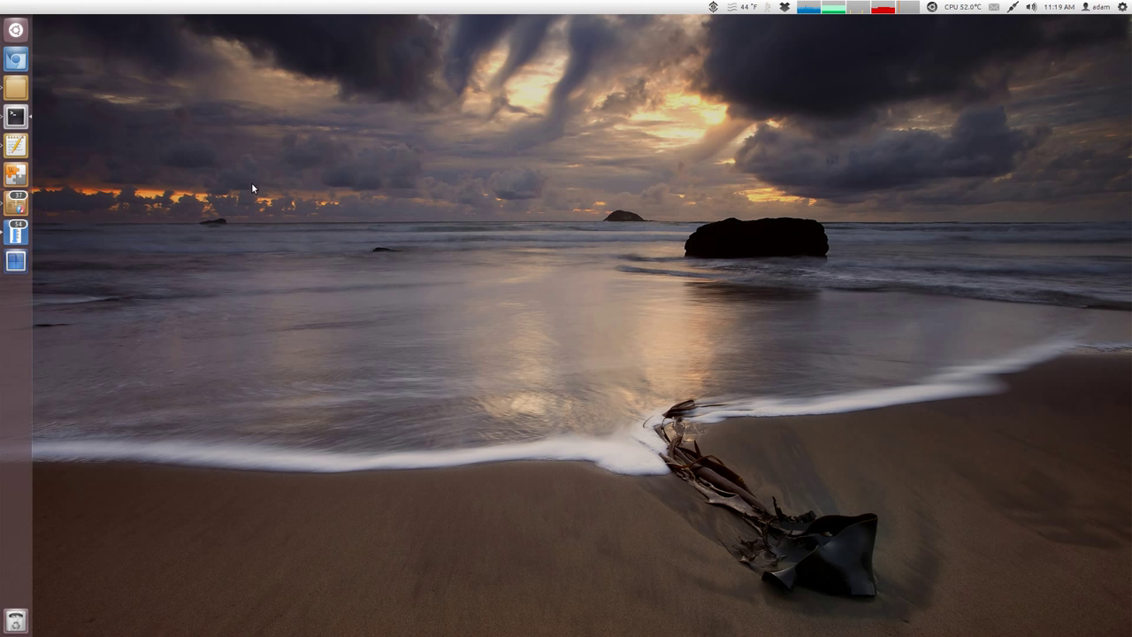
- Reopen the Psensor temperature monitor and enable the GPU0 sensor for plotting
{"action": "left_click", "coordinate": [22, 235]}
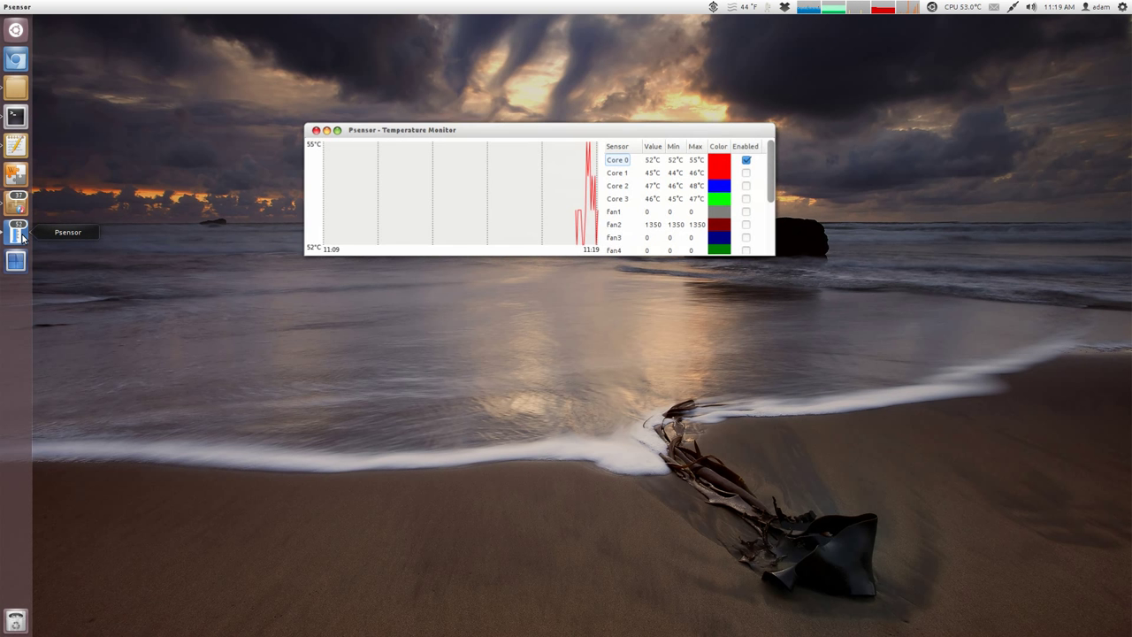
{"action": "left_click_drag", "start_coordinate": [773, 173], "coordinate": [774, 227]}
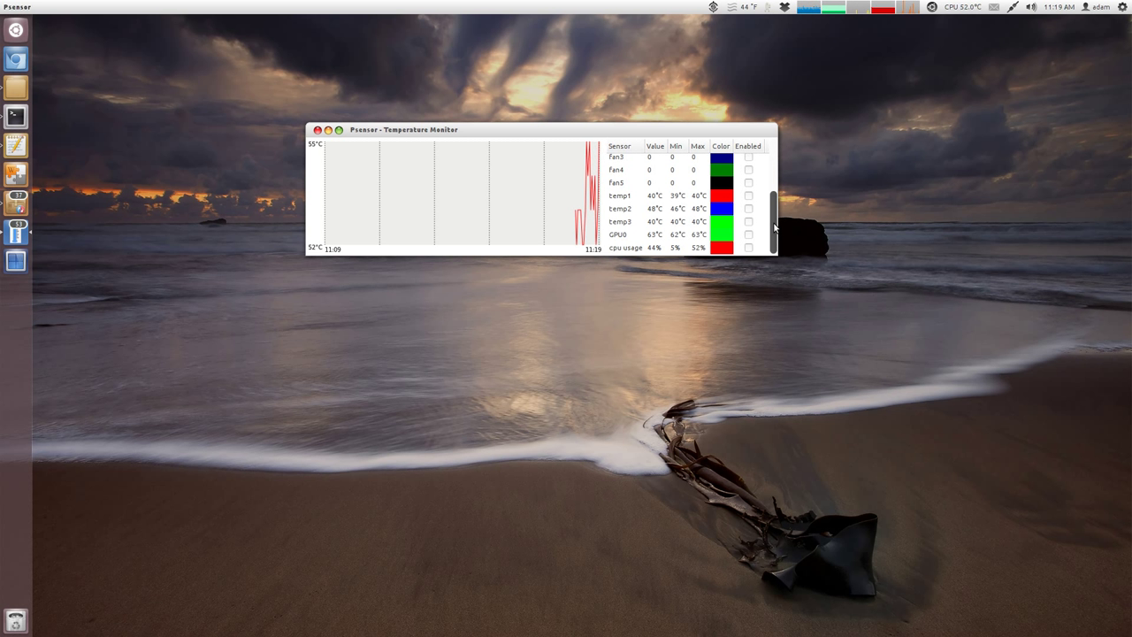
{"action": "left_click_drag", "start_coordinate": [774, 227], "coordinate": [779, 152]}
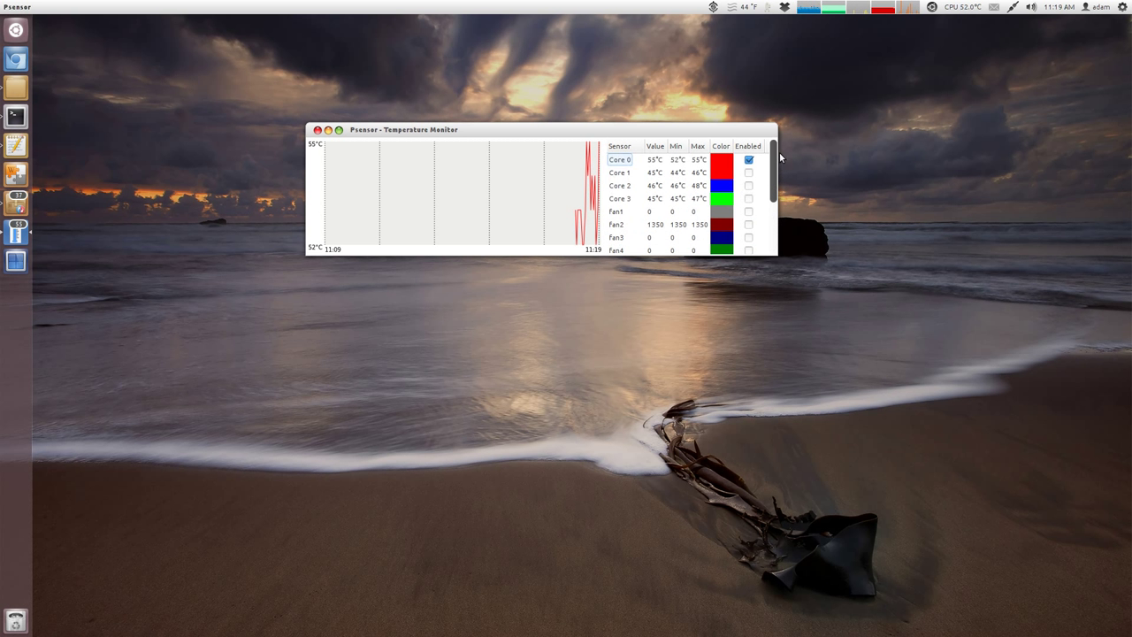
{"action": "scroll", "coordinate": [707, 221], "scroll_direction": "down", "scroll_amount": 3}
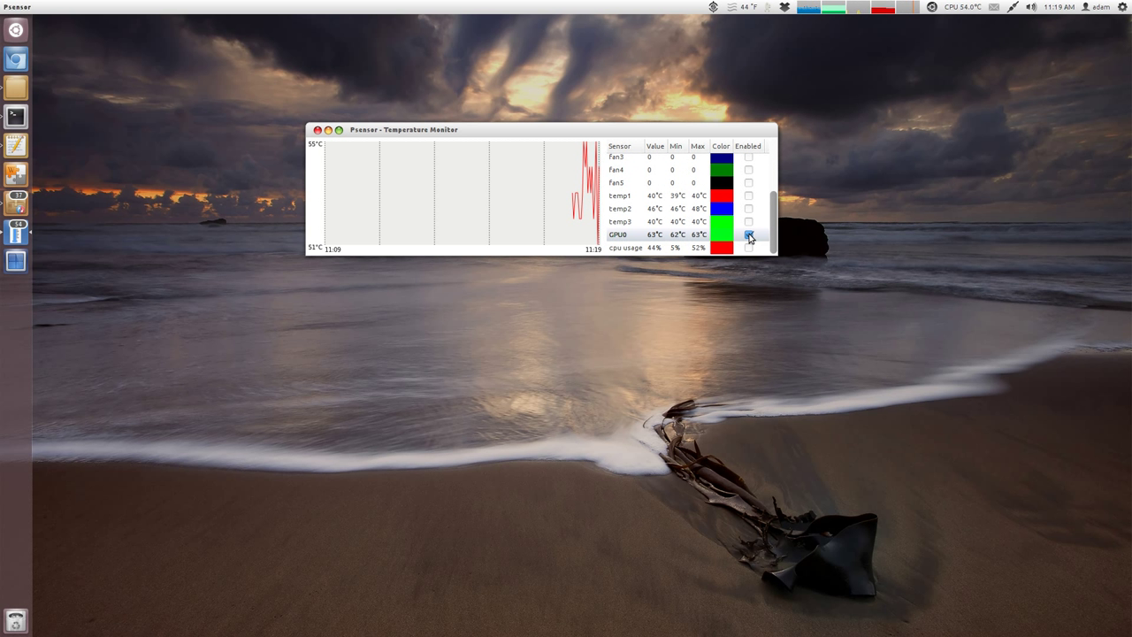
{"action": "left_click", "coordinate": [749, 236]}
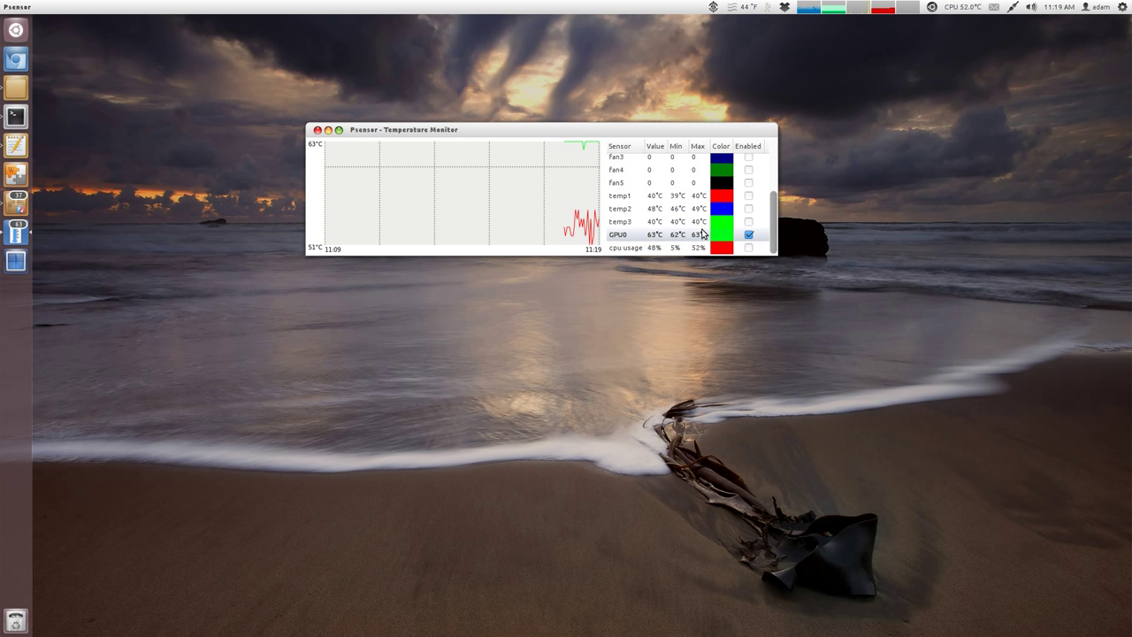
- Tick Enabled for Core 0 through Core 3 in the sensor table
{"action": "left_click_drag", "start_coordinate": [775, 229], "coordinate": [779, 177]}
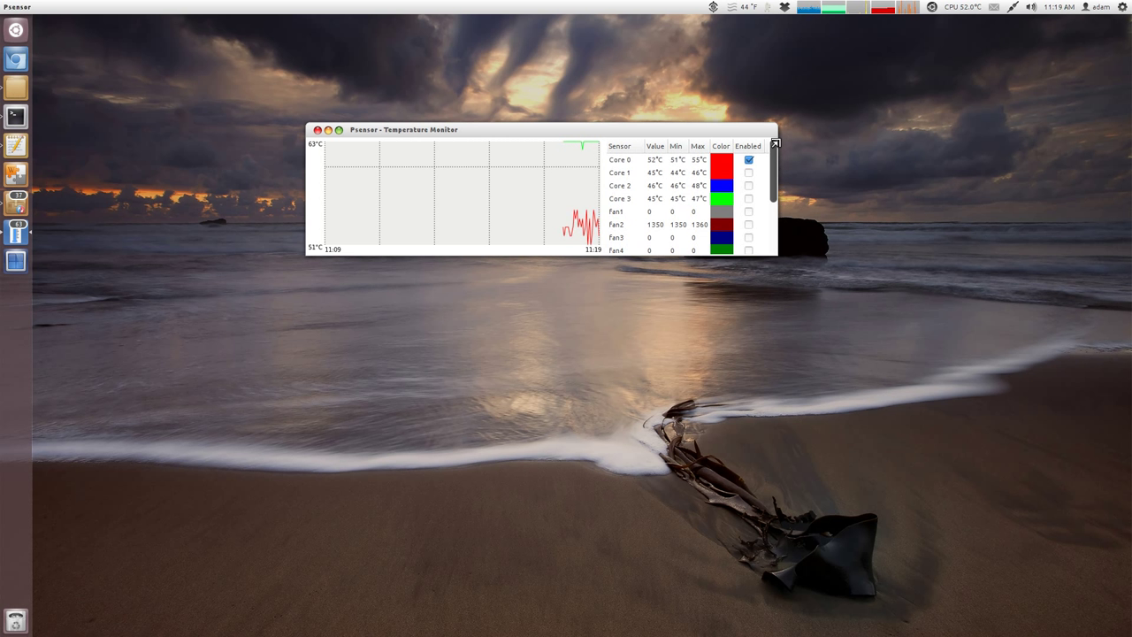
{"action": "left_click", "coordinate": [749, 159]}
{"action": "left_click", "coordinate": [749, 172]}
{"action": "left_click", "coordinate": [749, 186]}
{"action": "left_click", "coordinate": [749, 199]}
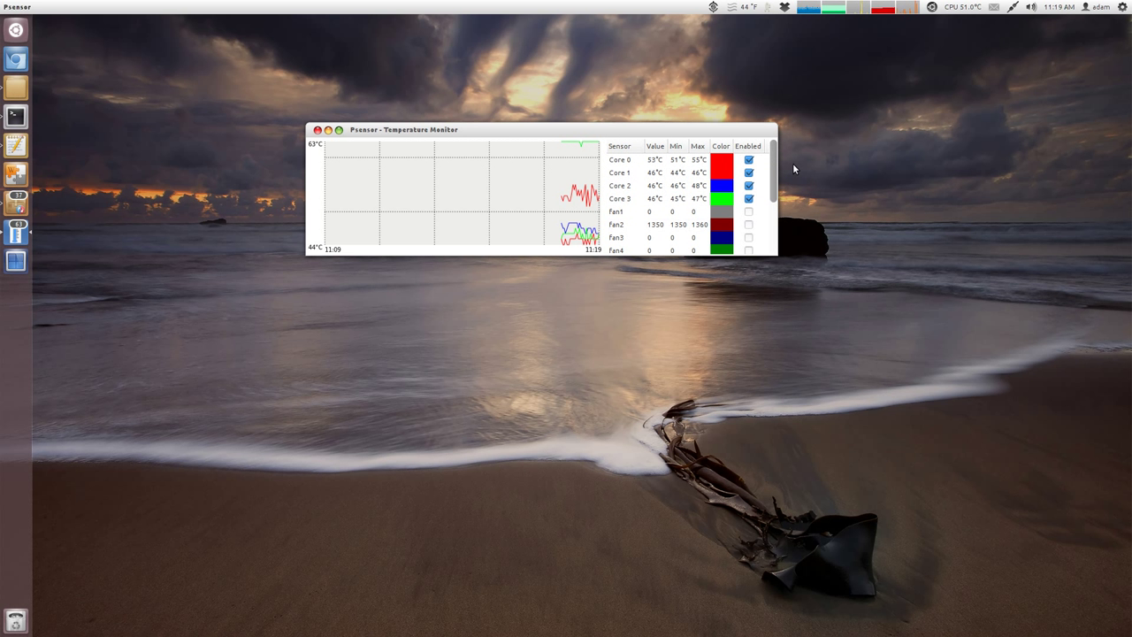
{"action": "left_click", "coordinate": [56, 6]}
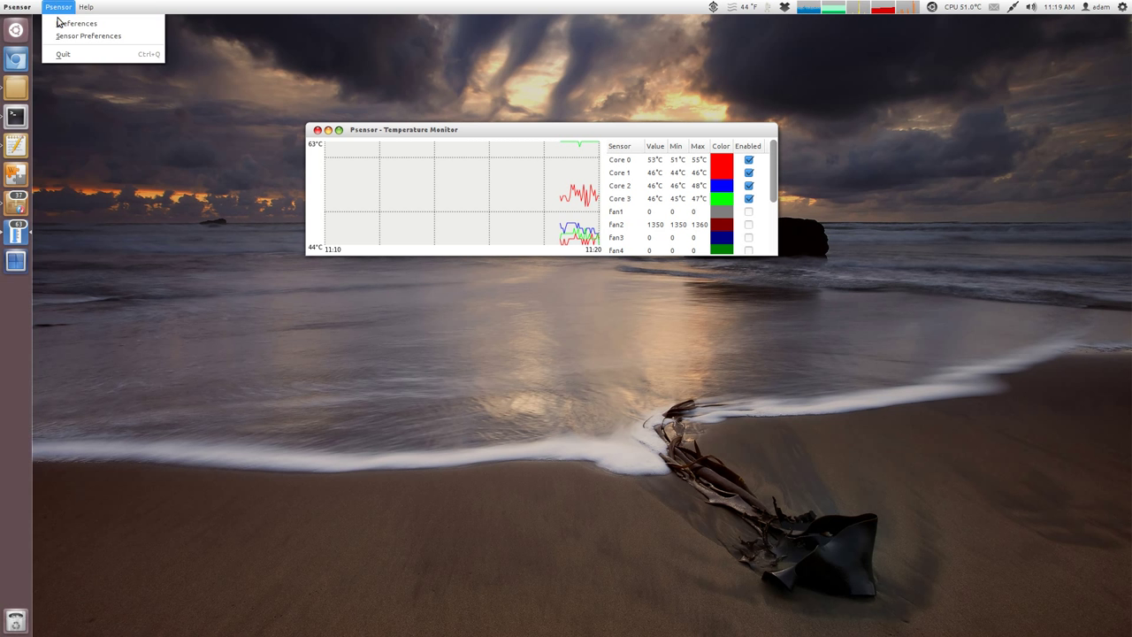
{"action": "left_click", "coordinate": [67, 25]}
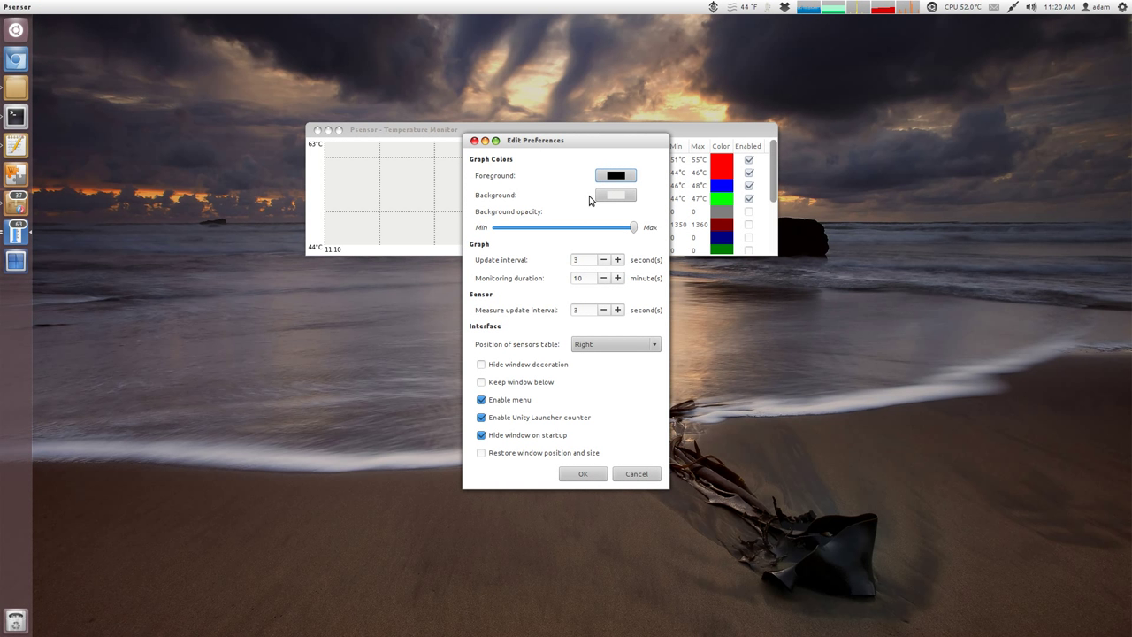
{"action": "left_click_drag", "start_coordinate": [545, 144], "coordinate": [776, 203]}
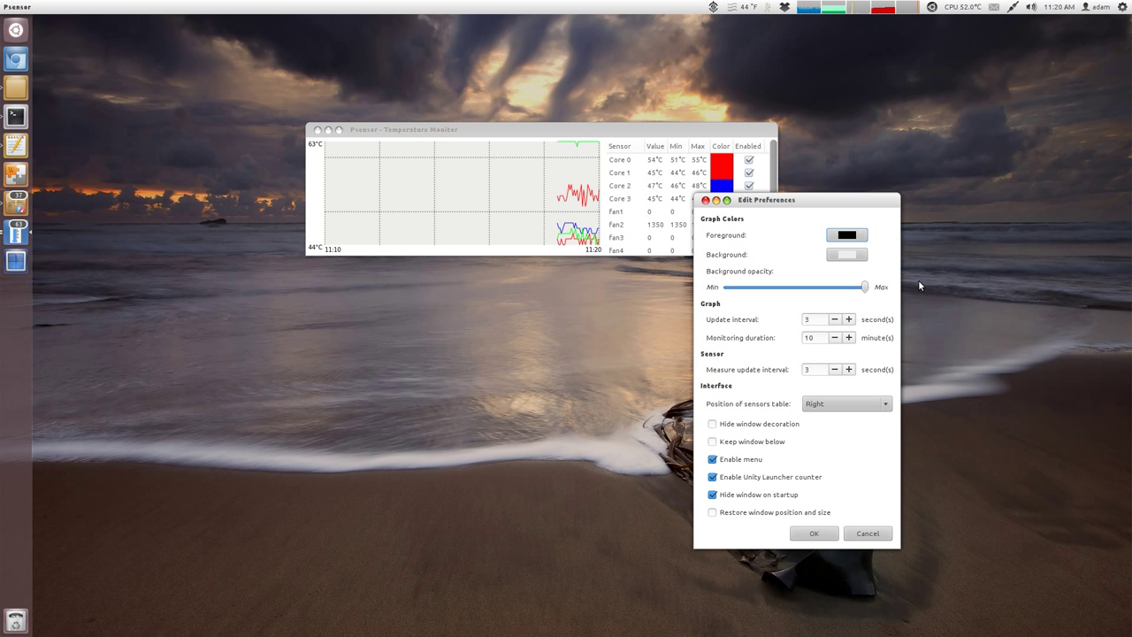
{"action": "mouse_move", "coordinate": [865, 286]}
{"action": "left_mouse_down"}
{"action": "mouse_move", "coordinate": [719, 290]}
{"action": "mouse_move", "coordinate": [883, 288]}
{"action": "left_mouse_up"}
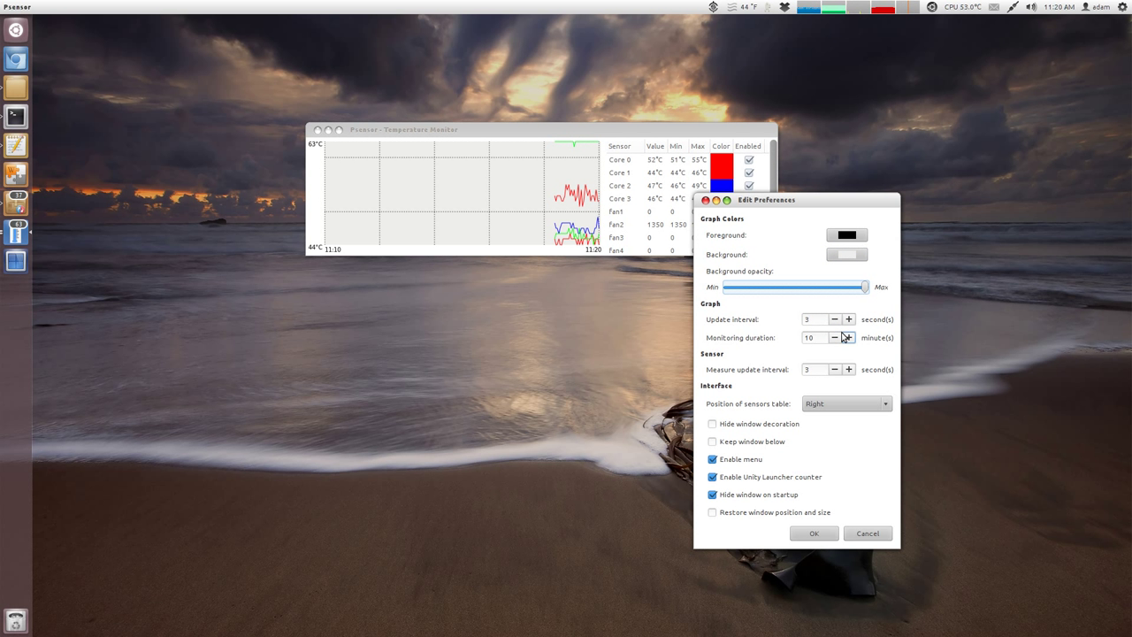
{"action": "left_click", "coordinate": [862, 535]}
- Set Core 0's temperature limit to 50 °C in Sensor Preferences, then close the monitor
{"action": "left_click", "coordinate": [58, 6]}
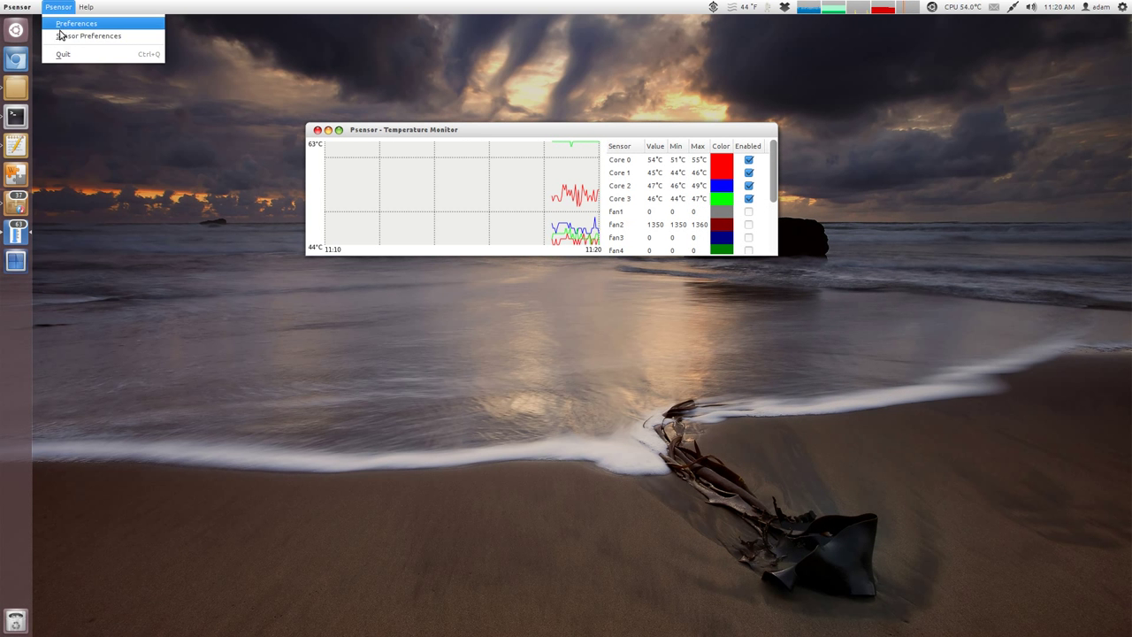
{"action": "left_click", "coordinate": [61, 36]}
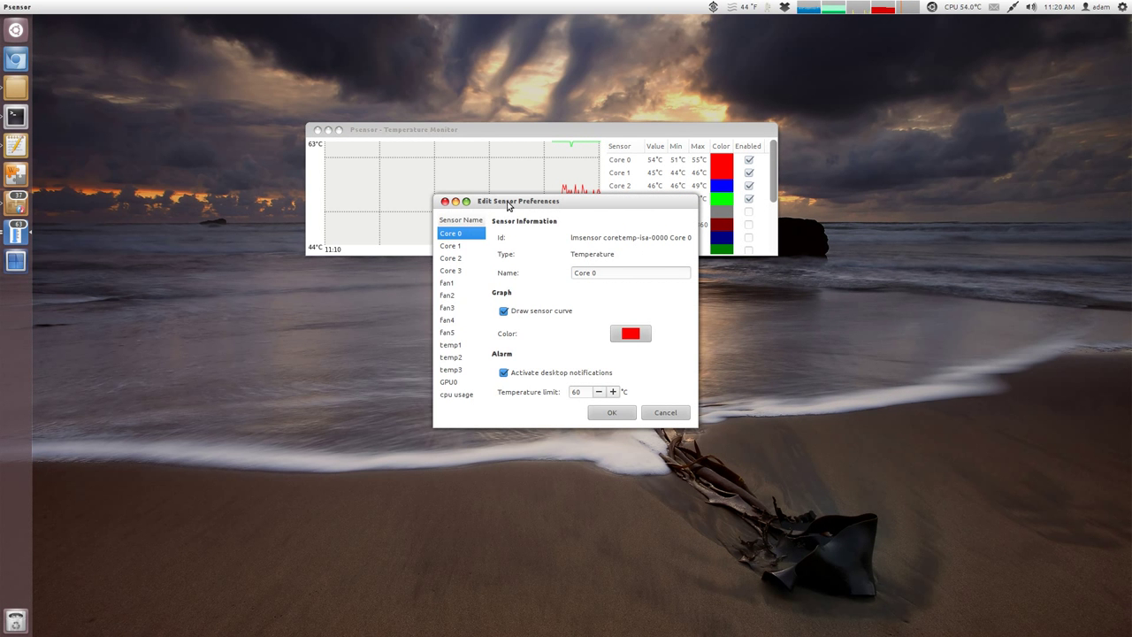
{"action": "left_click_drag", "start_coordinate": [508, 205], "coordinate": [709, 290]}
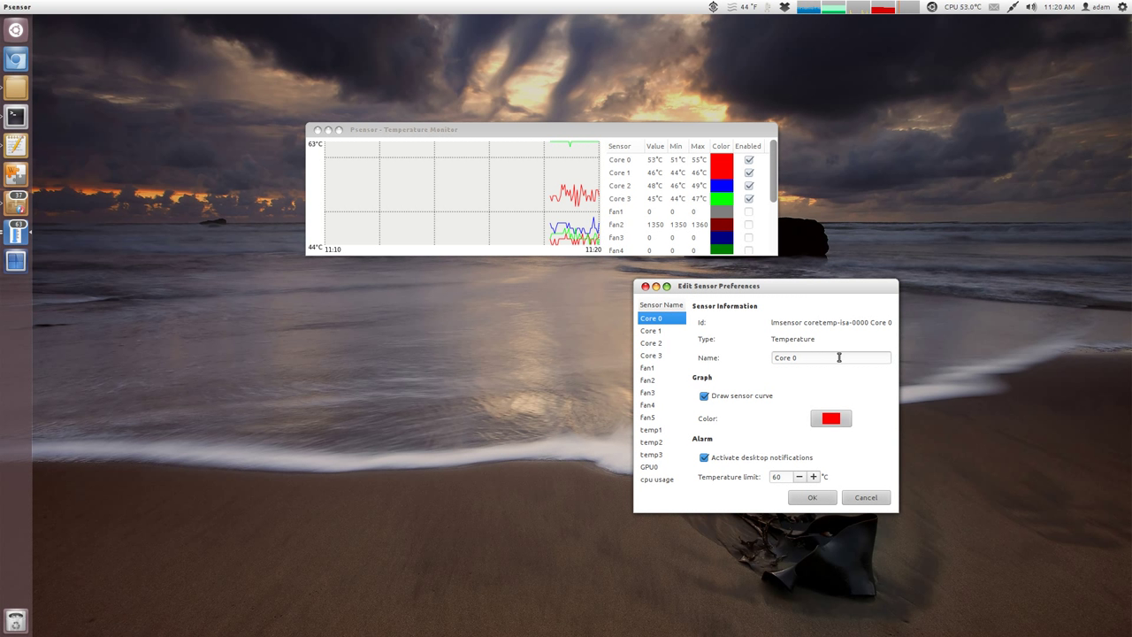
{"action": "double_click", "coordinate": [775, 478]}
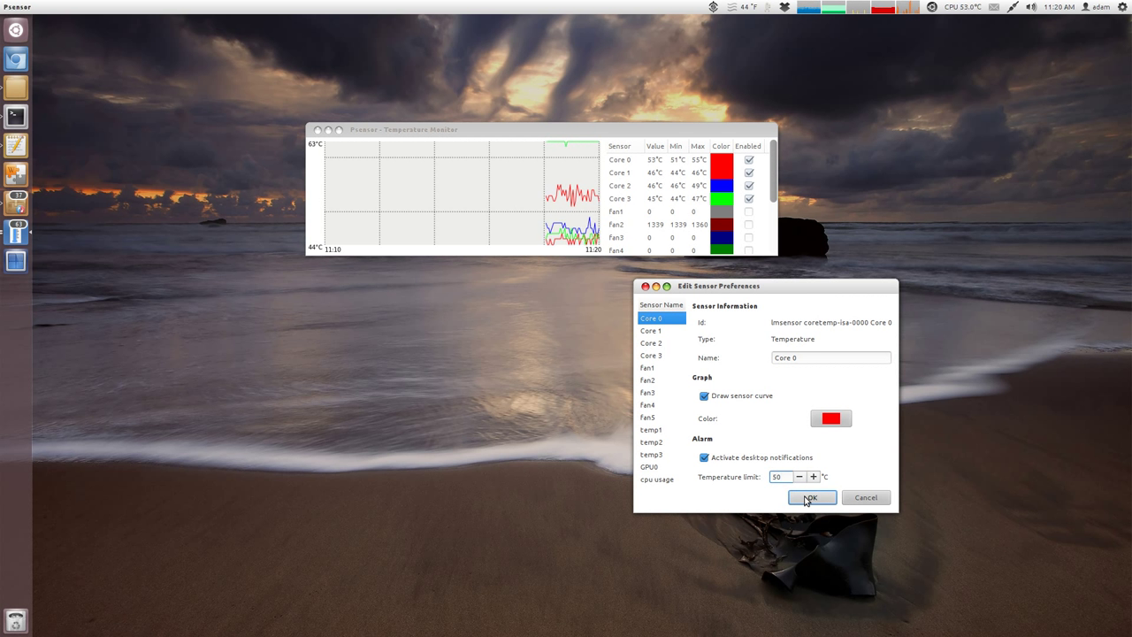
{"action": "left_click", "coordinate": [810, 497]}
{"action": "left_click", "coordinate": [466, 179]}
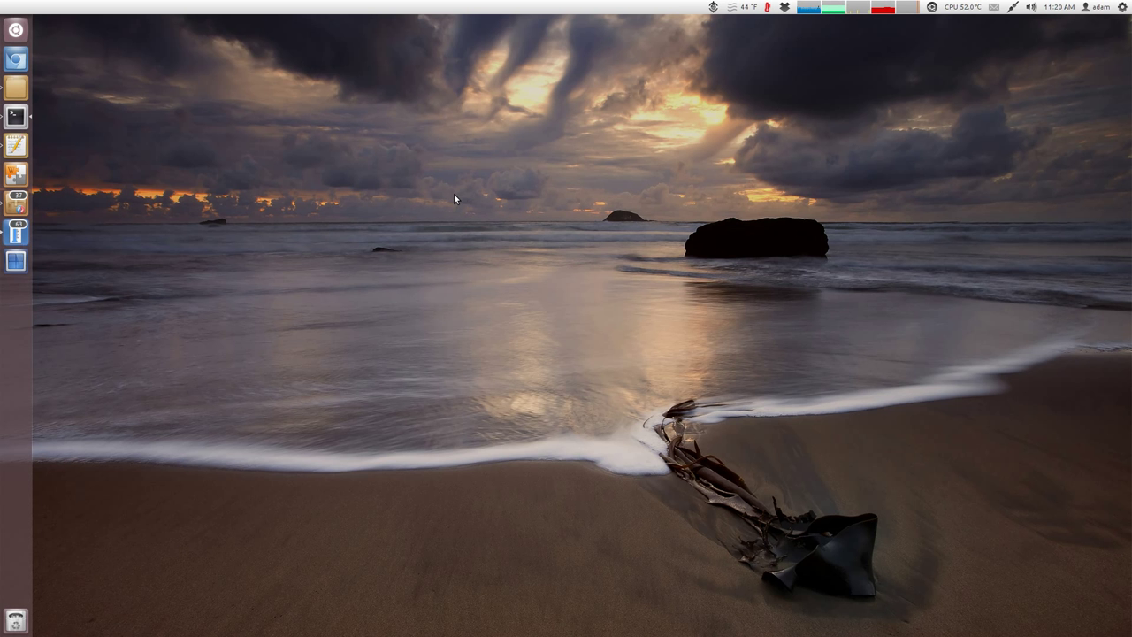
- Show the temperature monitor from the panel indicator and move it up and left
{"action": "left_click", "coordinate": [767, 9]}
{"action": "left_click", "coordinate": [783, 24]}
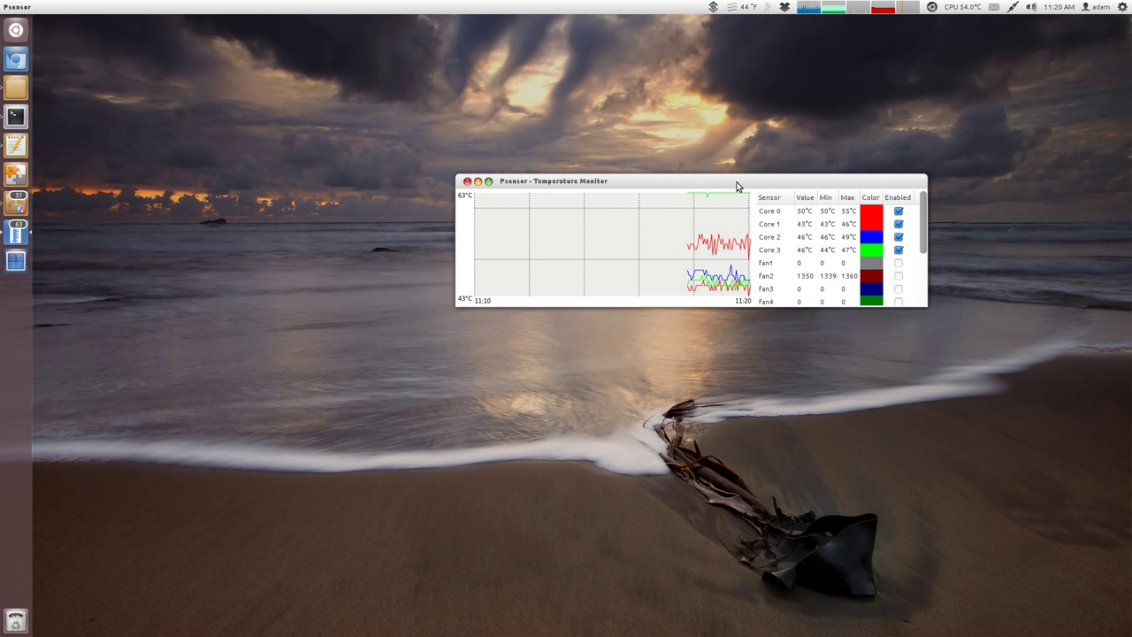
{"action": "left_click_drag", "start_coordinate": [687, 188], "coordinate": [458, 141]}
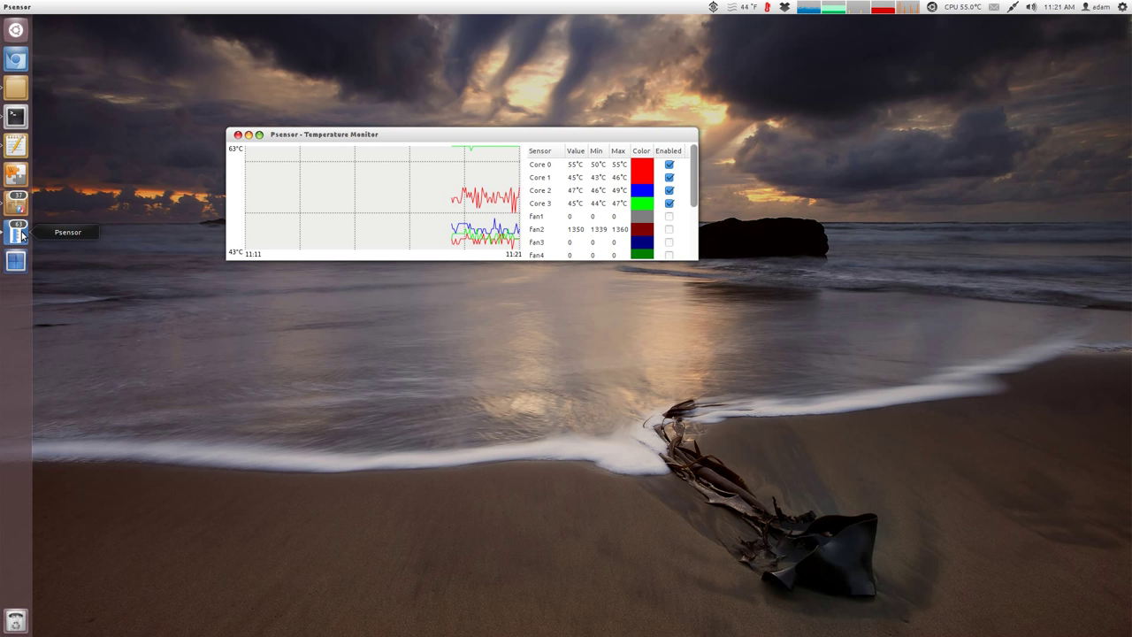
- Turn off Enable Unity Launcher counter in Psensor Preferences and apply it
{"action": "left_click", "coordinate": [69, 5]}
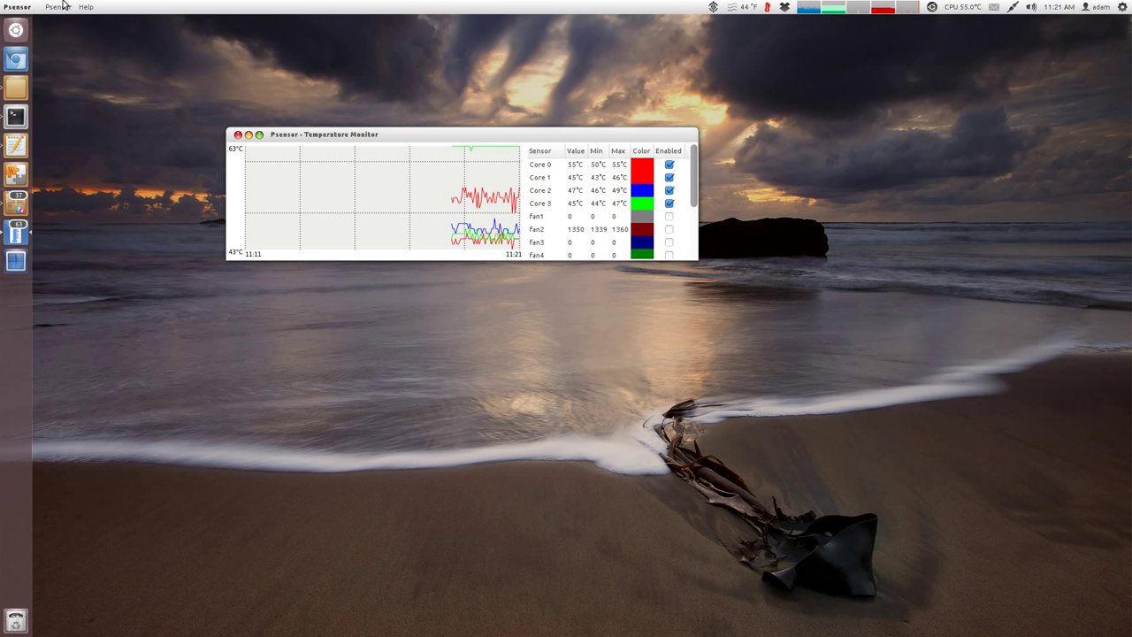
{"action": "left_click", "coordinate": [81, 25]}
{"action": "left_click_drag", "start_coordinate": [528, 144], "coordinate": [715, 174]}
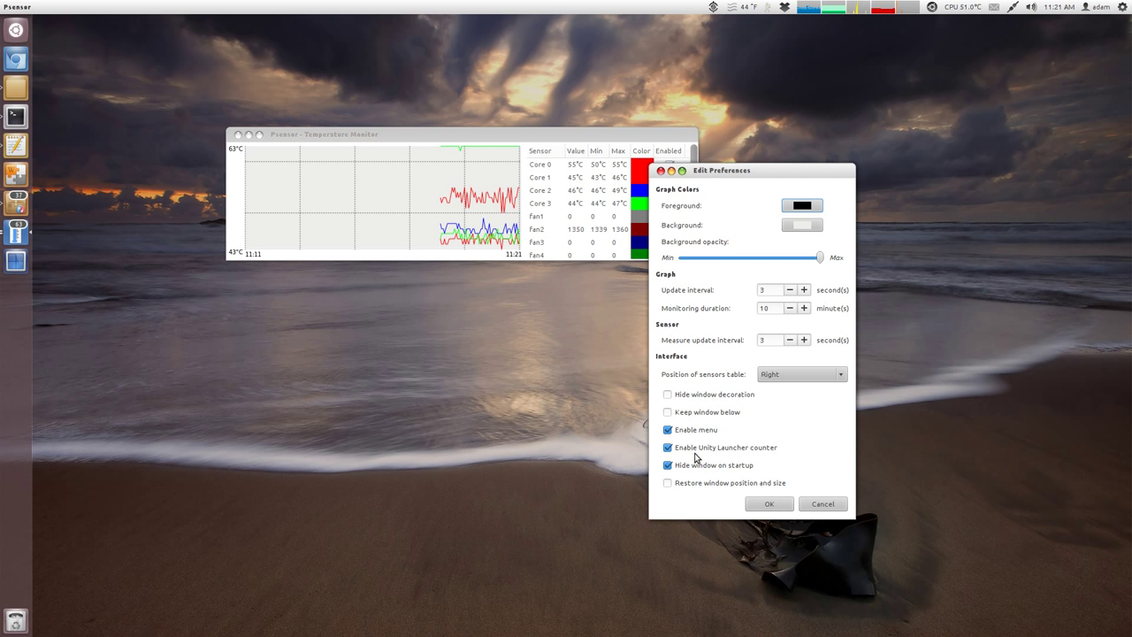
{"action": "left_click", "coordinate": [669, 447]}
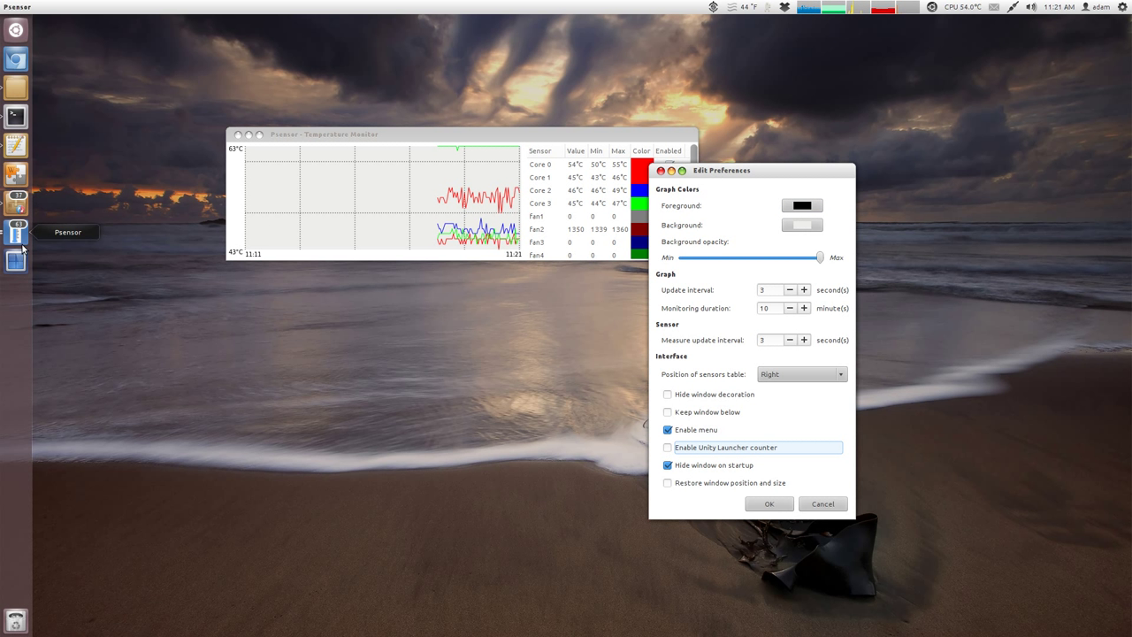
{"action": "left_click", "coordinate": [768, 503]}
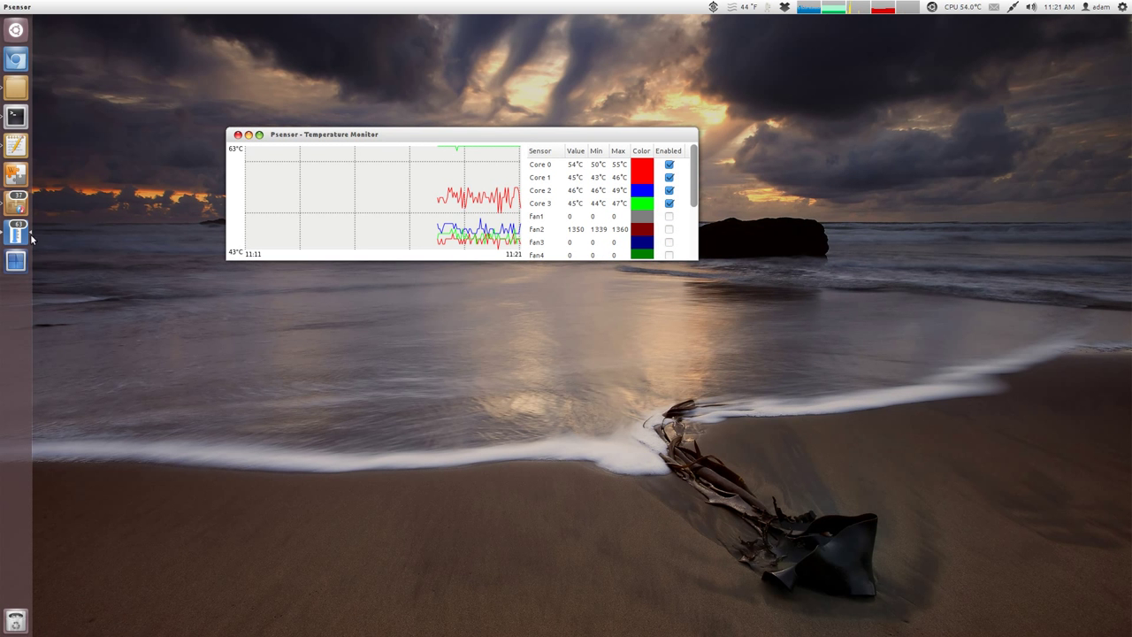
- Re-enable the Unity Launcher counter, then move the monitor window up and right
{"action": "mouse_move", "coordinate": [55, 7]}
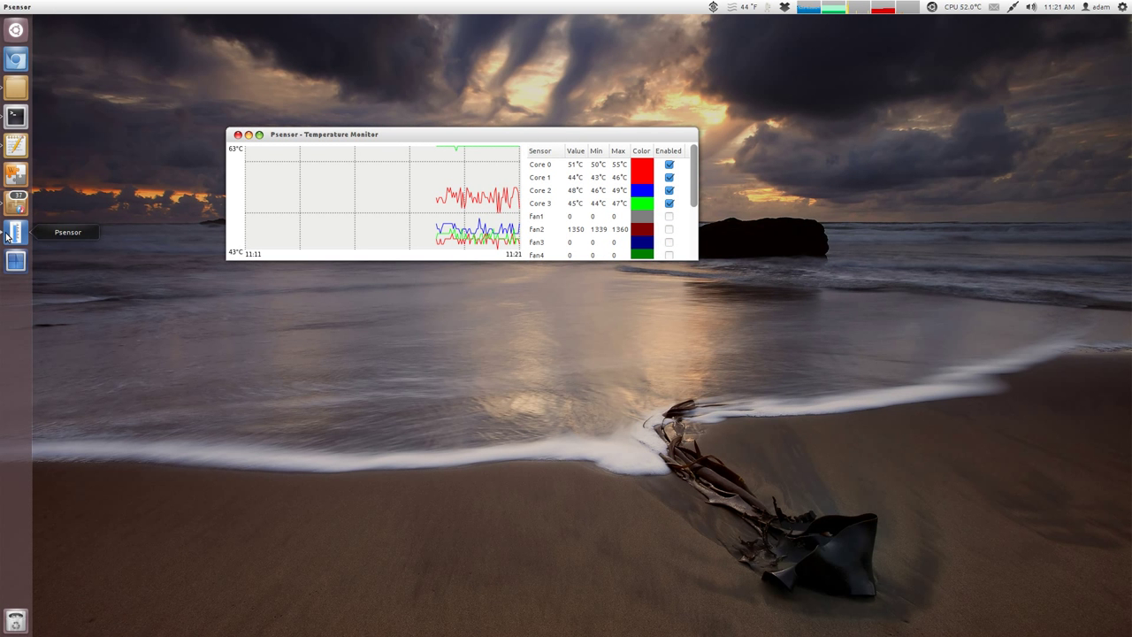
{"action": "left_click", "coordinate": [58, 6]}
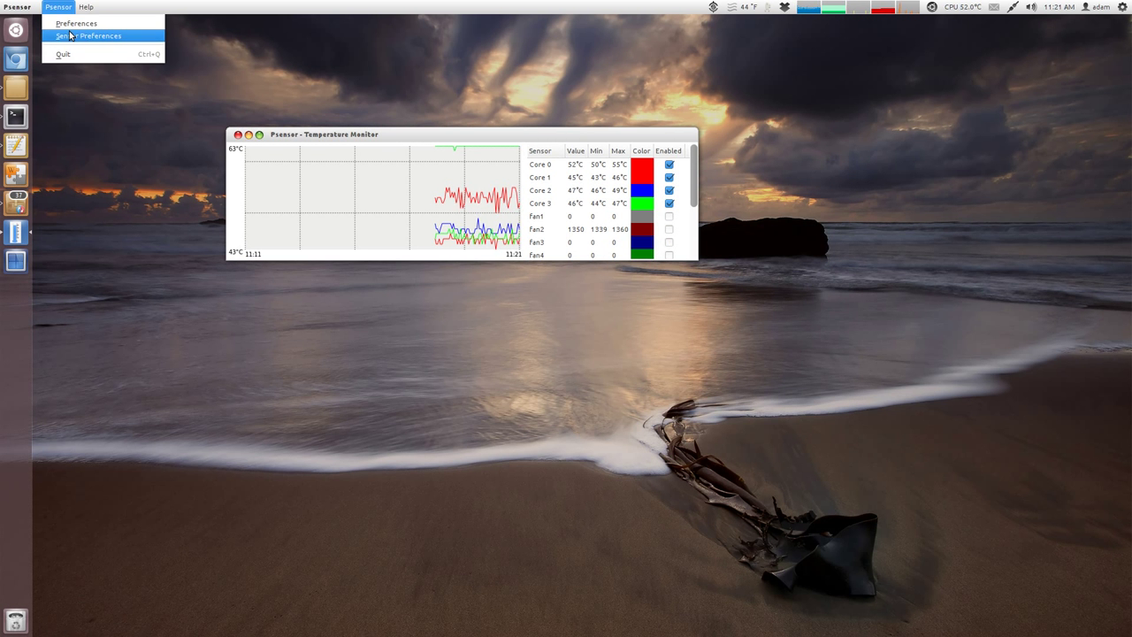
{"action": "left_click", "coordinate": [69, 27]}
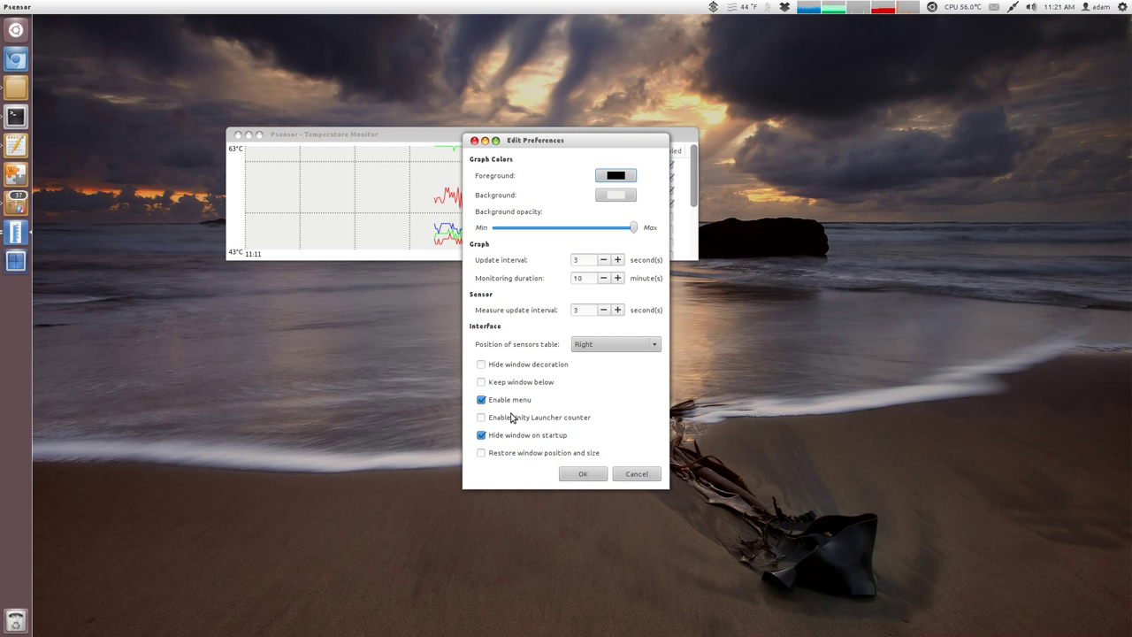
{"action": "left_click", "coordinate": [482, 418]}
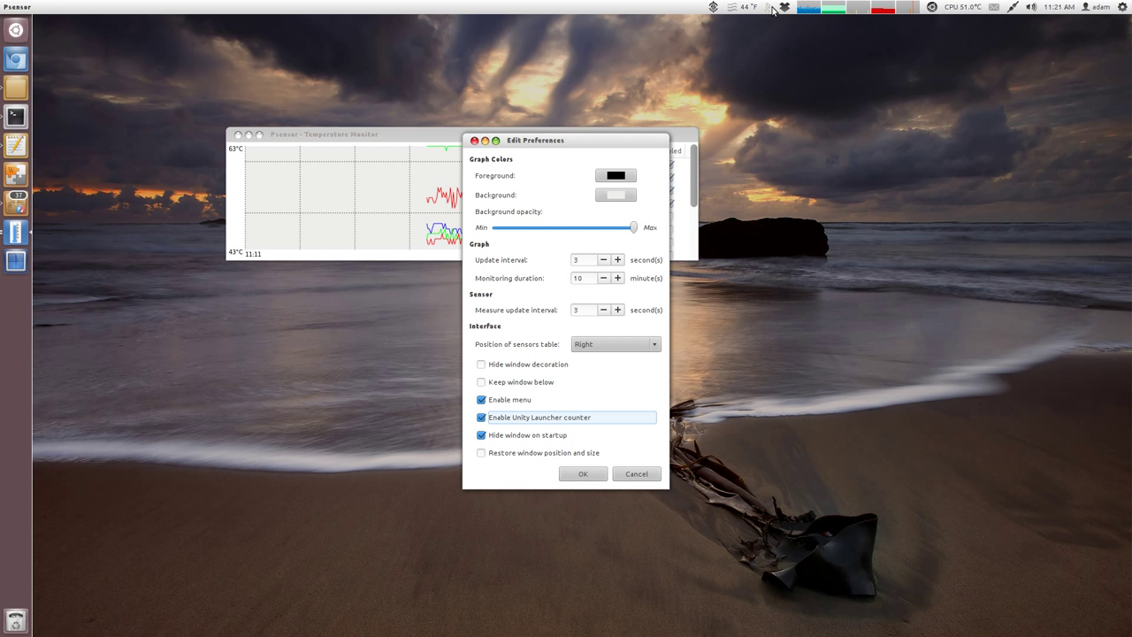
{"action": "left_click", "coordinate": [583, 473]}
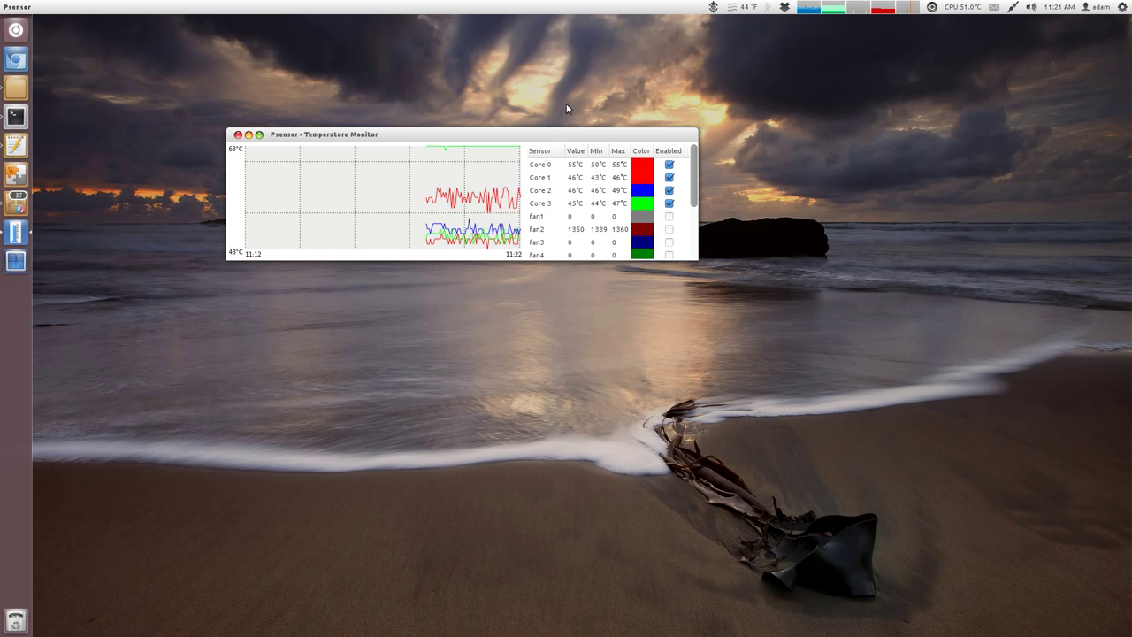
{"action": "left_click_drag", "start_coordinate": [570, 139], "coordinate": [894, 102]}
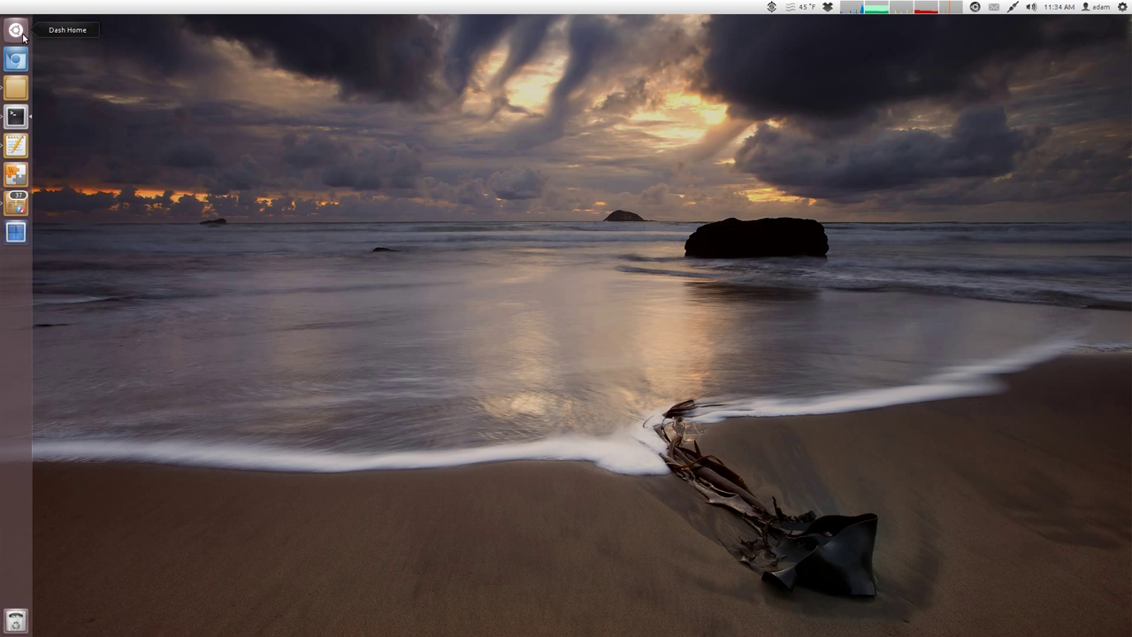
- Launch Hardware Sensors Indicator from the Dash and open its CPU 51.0°C panel menu
{"action": "left_click", "coordinate": [16, 29]}
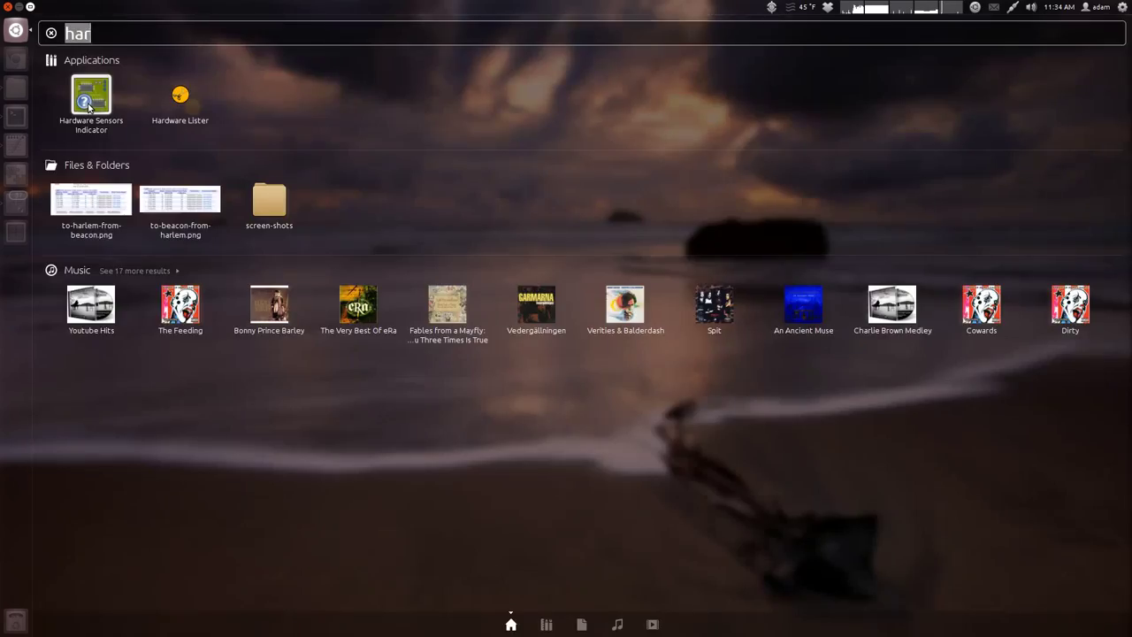
{"action": "left_click", "coordinate": [89, 105]}
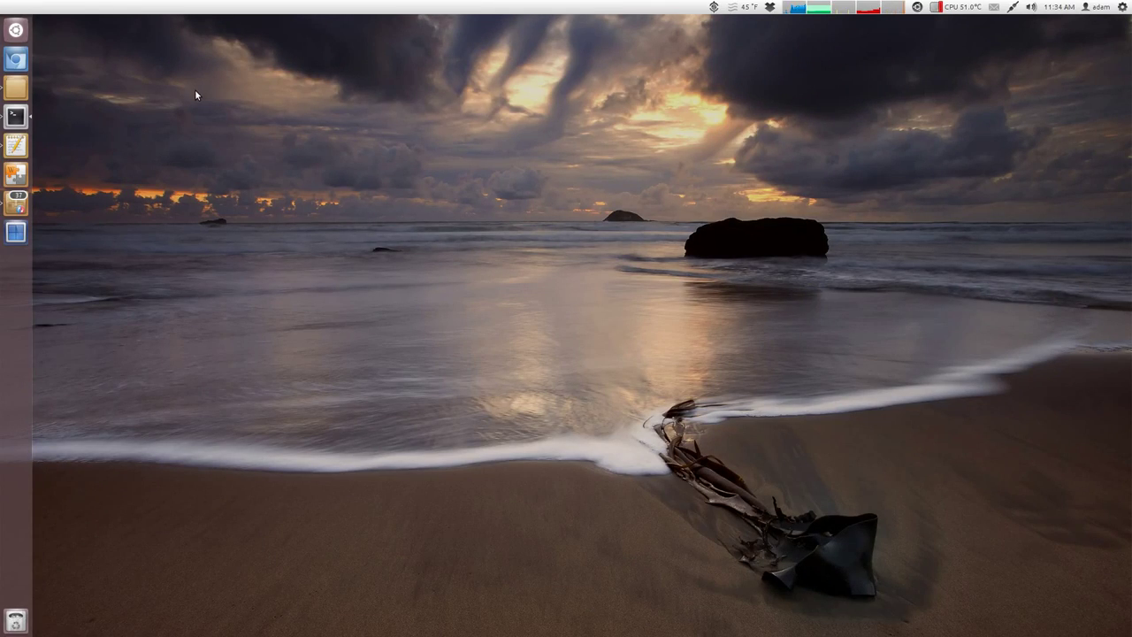
{"action": "left_click", "coordinate": [951, 7]}
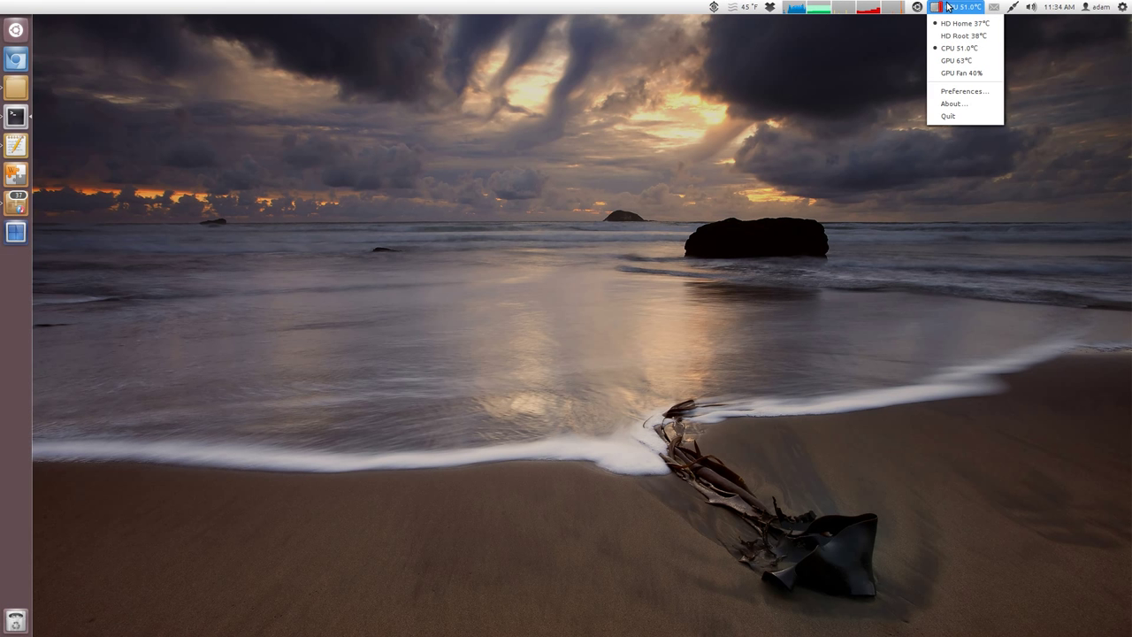
- Open Preferences and expand libsensors > coretemp-isa-0000 in the sensor list
{"action": "left_click", "coordinate": [964, 91]}
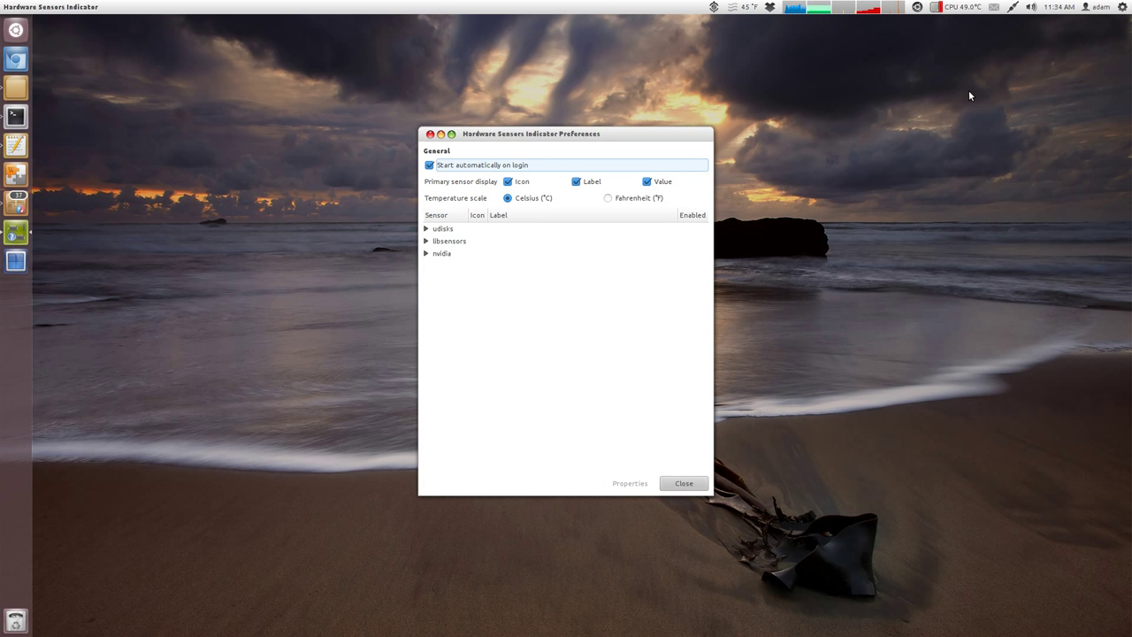
{"action": "left_click", "coordinate": [425, 241]}
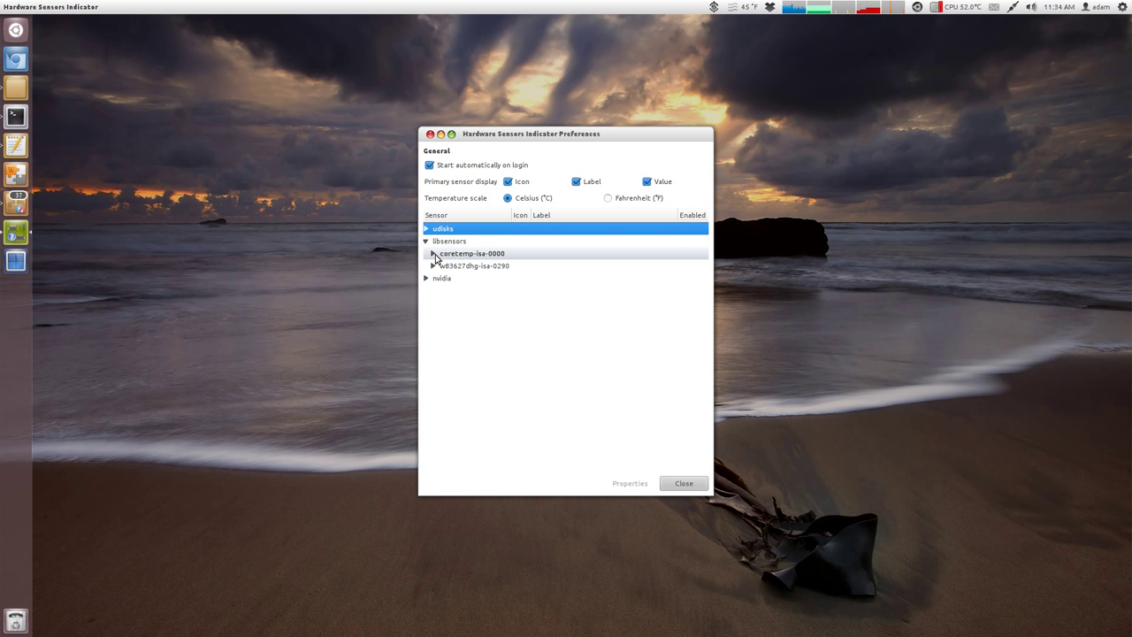
{"action": "left_click", "coordinate": [432, 254]}
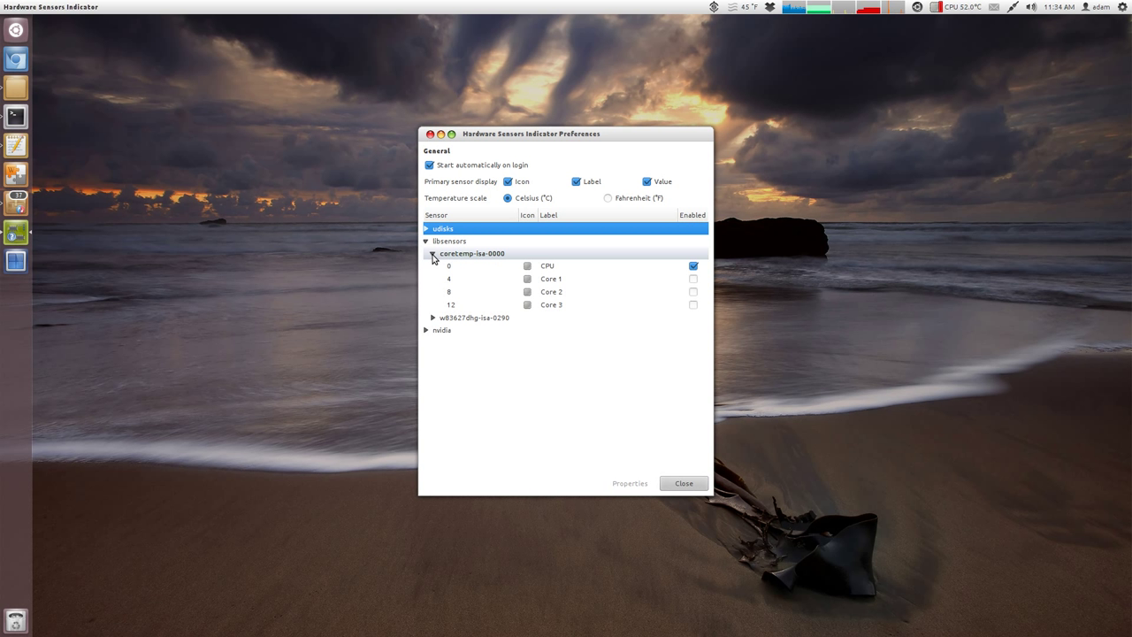
- Relabel the CPU sensor as my-cpu
{"action": "left_click", "coordinate": [550, 267]}
{"action": "left_click", "coordinate": [555, 266]}
{"action": "left_click", "coordinate": [559, 266]}
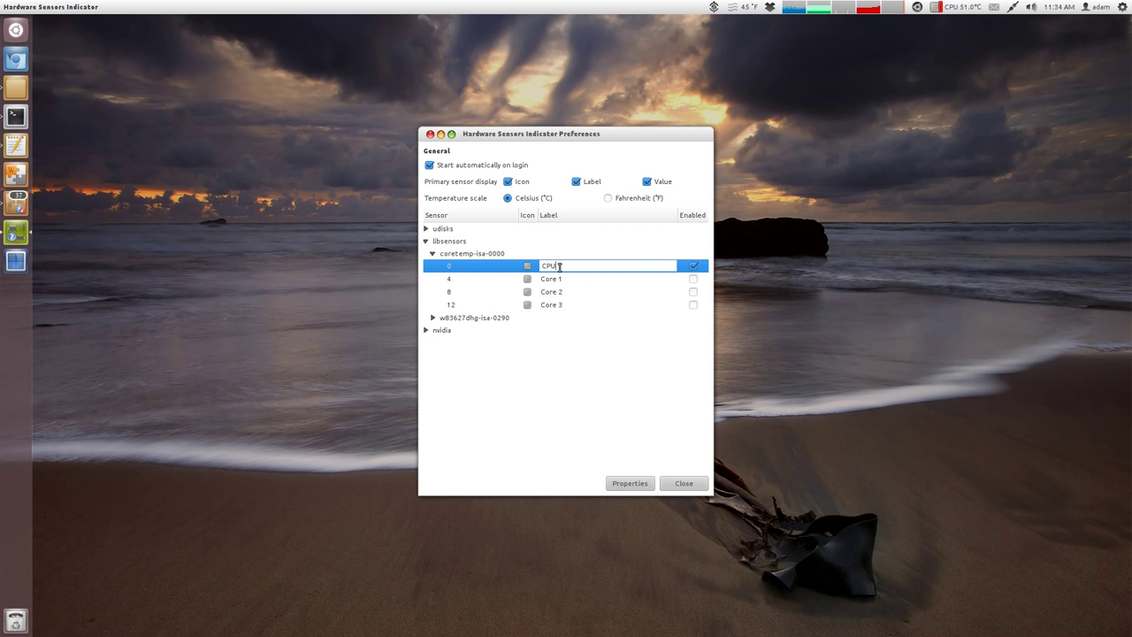
{"action": "double_click", "coordinate": [559, 266]}
{"action": "type", "text": "my-cpu"}
{"action": "key", "text": "Return"}
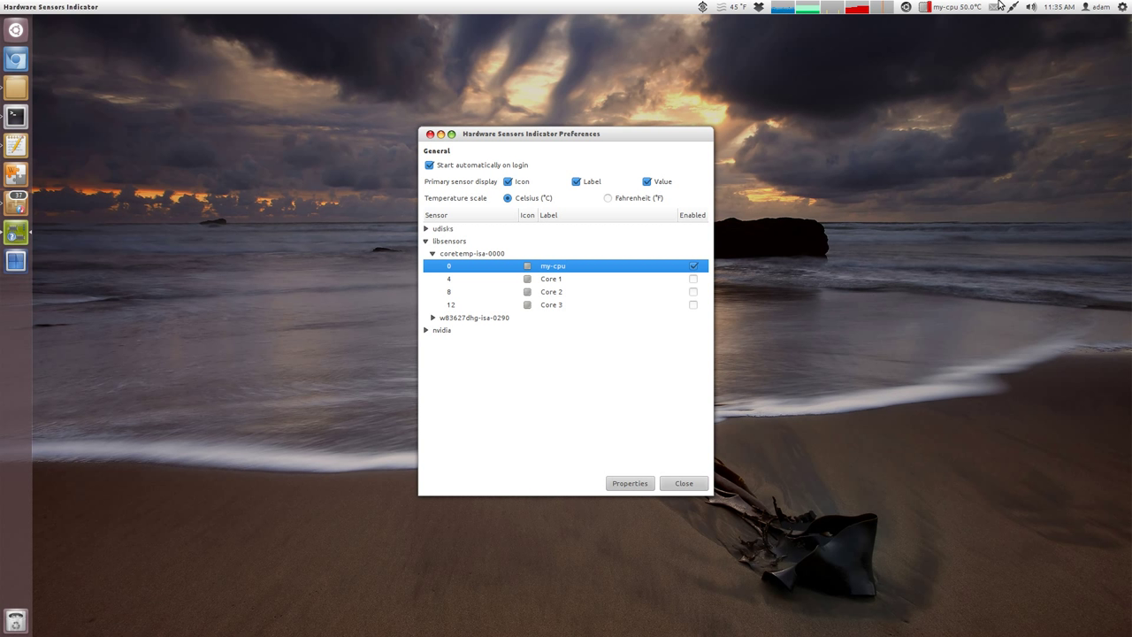
- Turn off the primary display Icon and restore the sensor label to CPU
{"action": "left_click", "coordinate": [507, 181]}
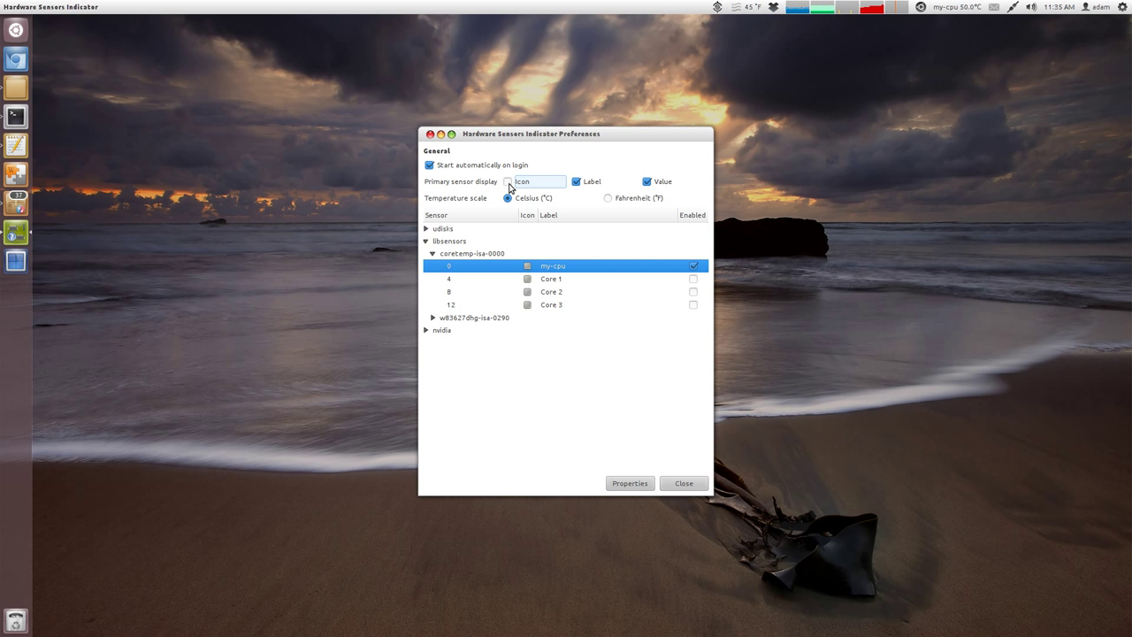
{"action": "left_click", "coordinate": [558, 264]}
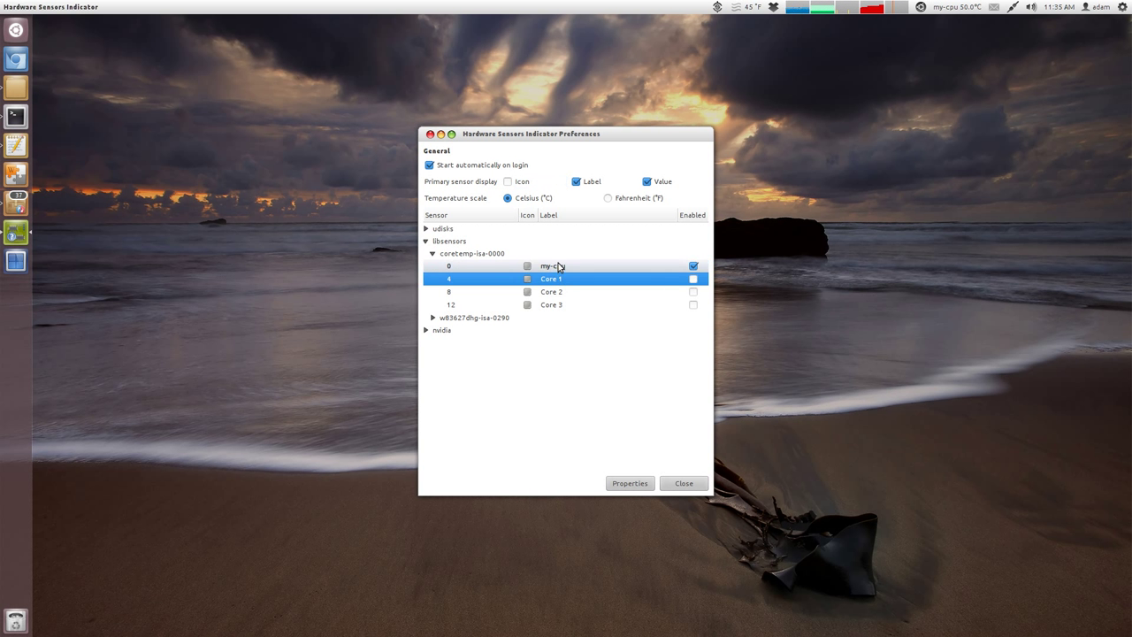
{"action": "left_click", "coordinate": [559, 265]}
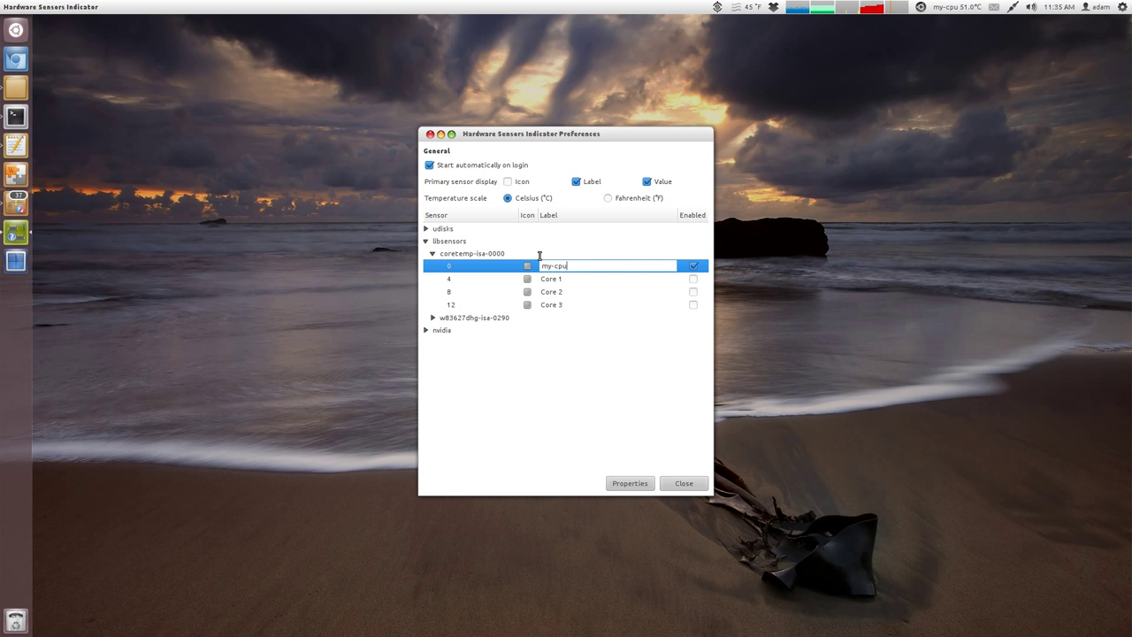
{"action": "key", "text": "BackSpace"}
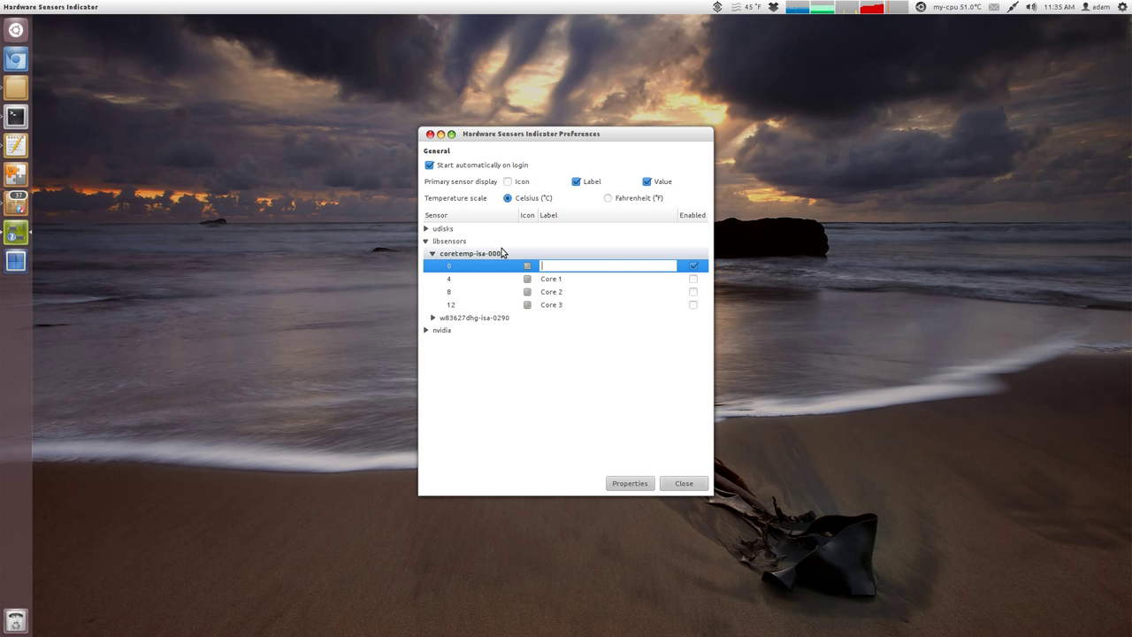
{"action": "type", "text": "CPU"}
{"action": "key", "text": "Return"}
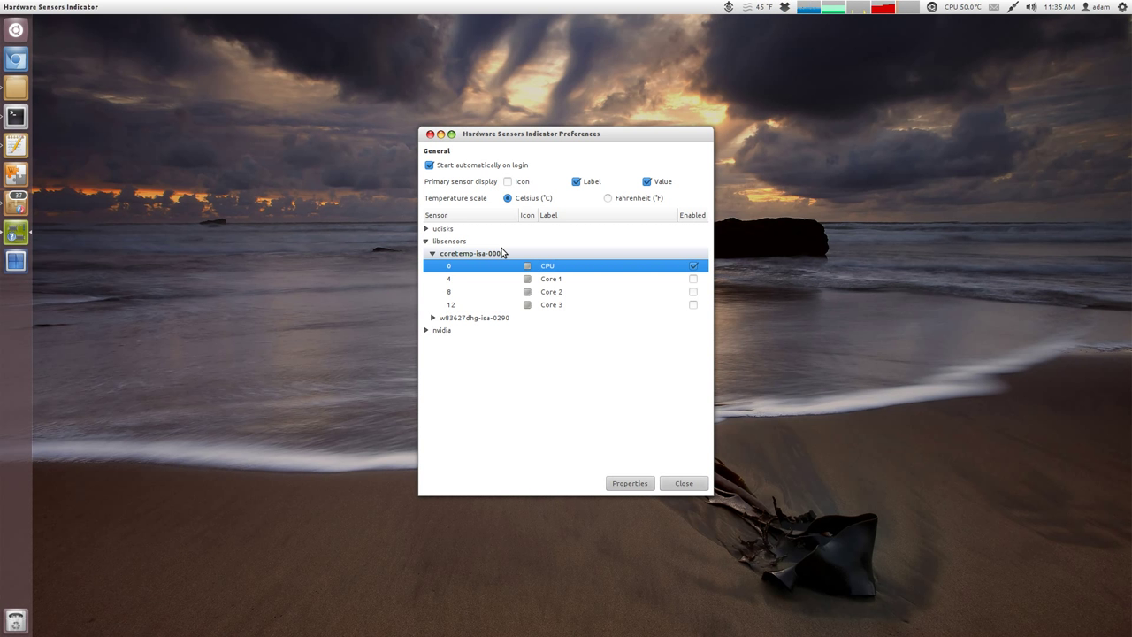
- Expand the nvidia, w83627dhg-isa-0290 and udisks groups, revealing the HD Home and HD Root sensors
{"action": "left_click", "coordinate": [426, 331]}
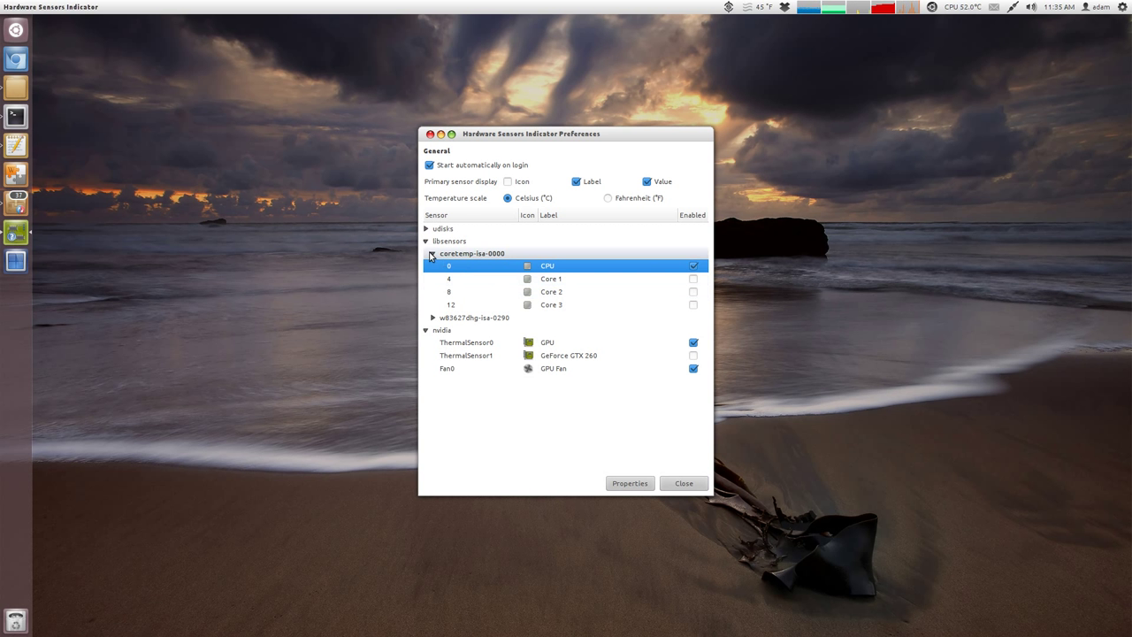
{"action": "left_click", "coordinate": [433, 317]}
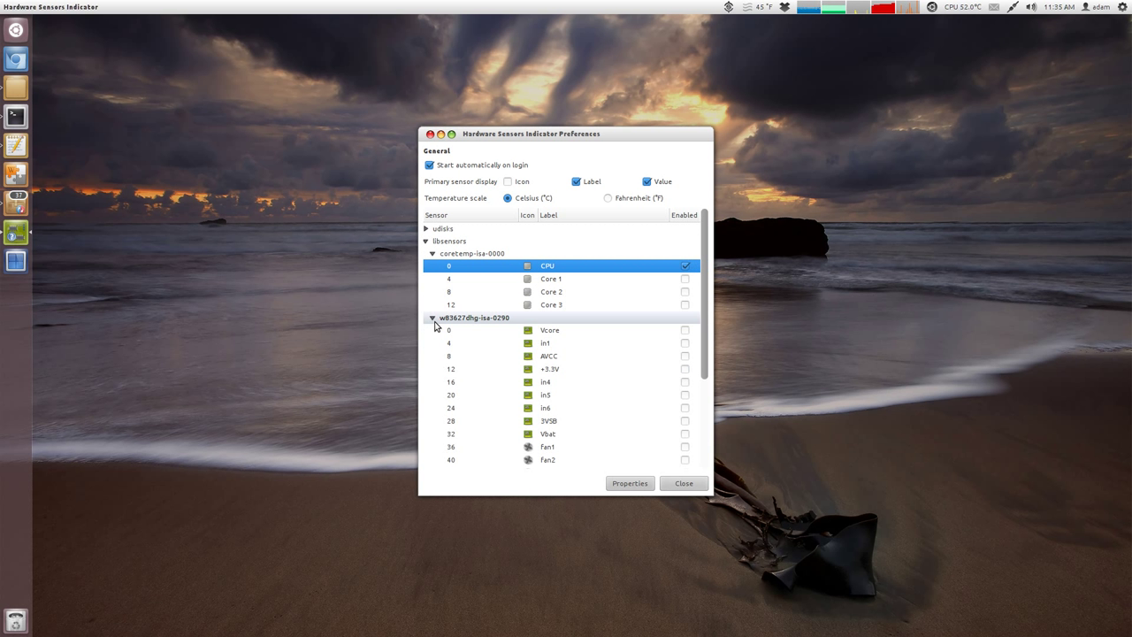
{"action": "left_click", "coordinate": [963, 8]}
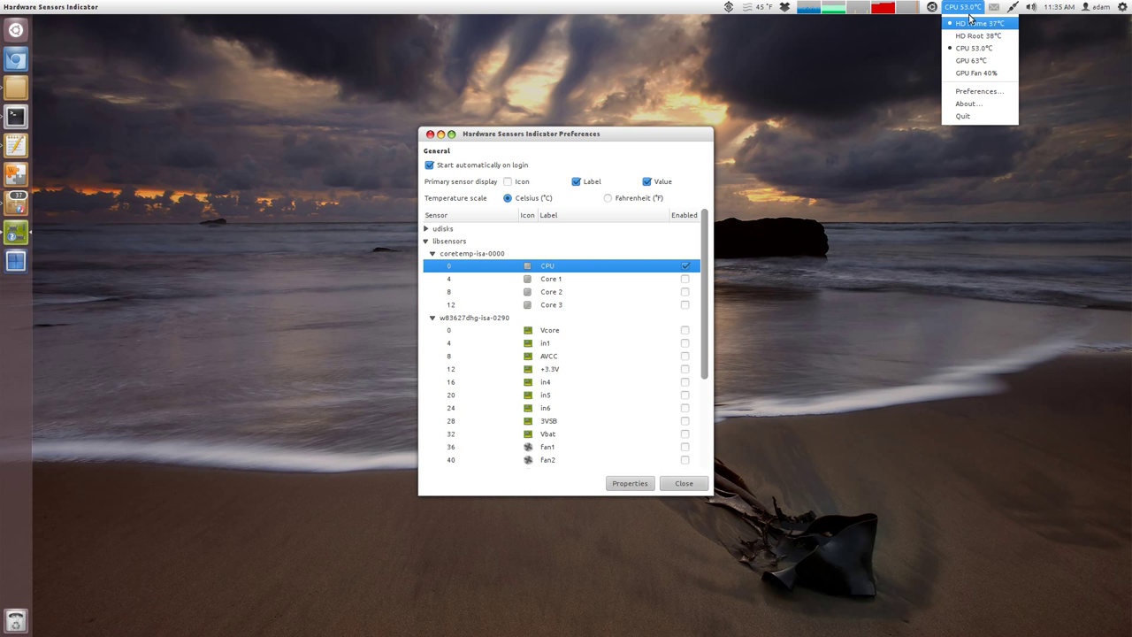
{"action": "left_click", "coordinate": [964, 7]}
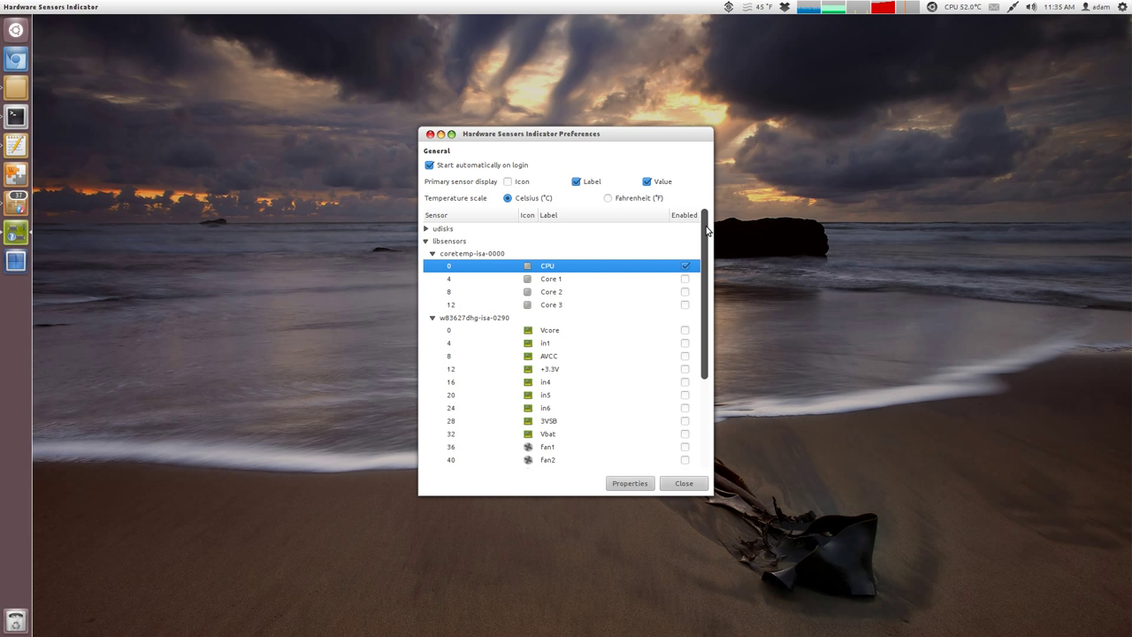
{"action": "left_click", "coordinate": [425, 229]}
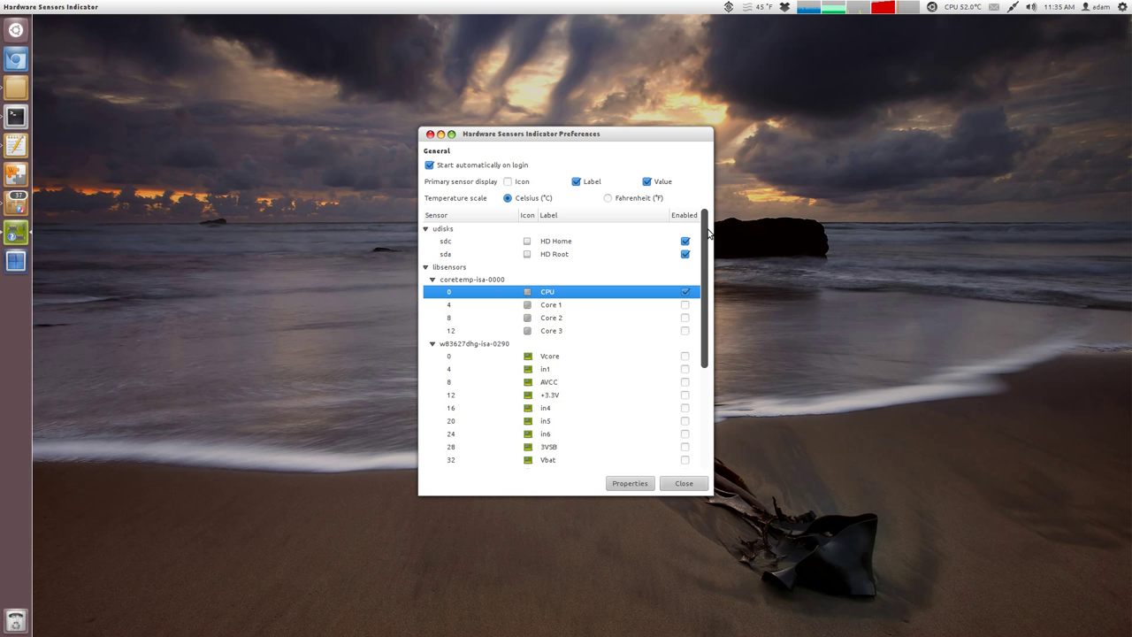
{"action": "left_click_drag", "start_coordinate": [708, 230], "coordinate": [702, 369]}
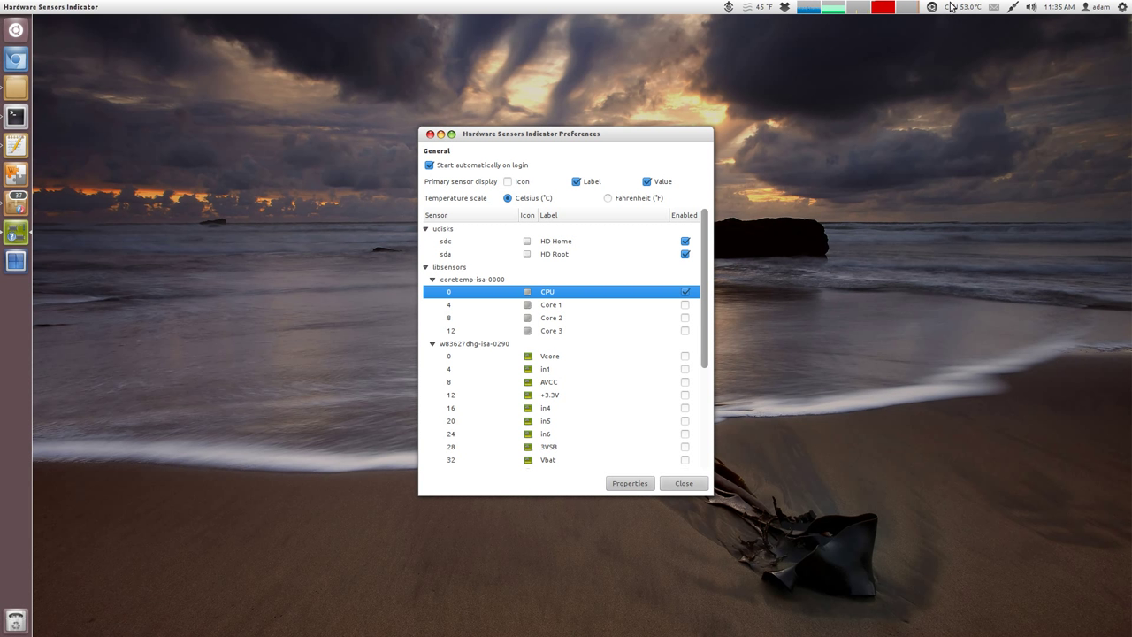
{"action": "left_click", "coordinate": [951, 8]}
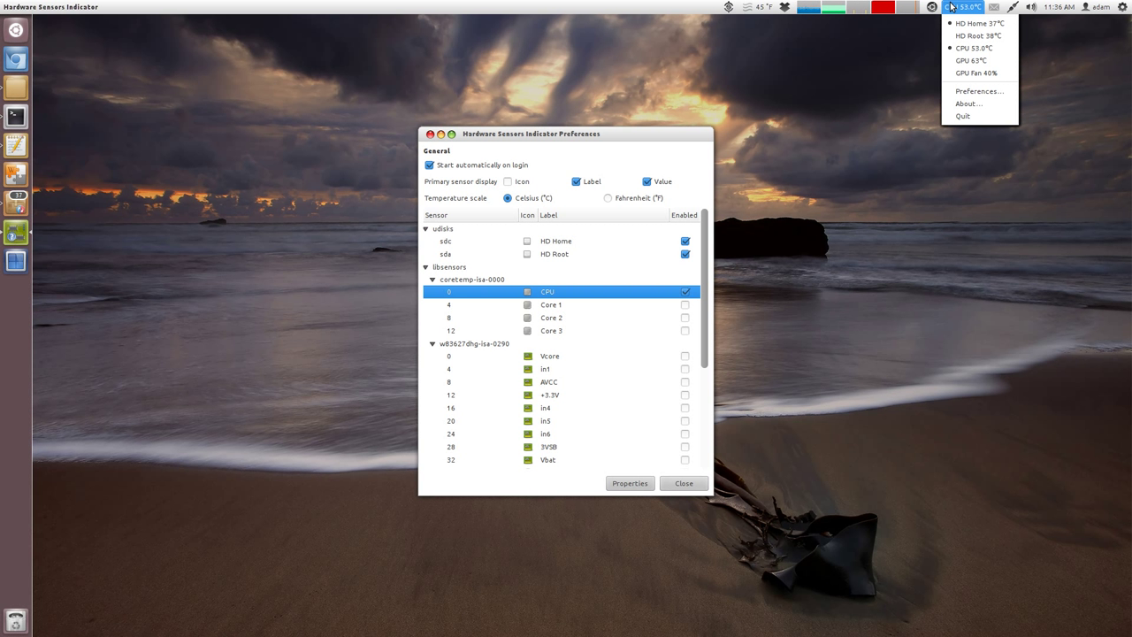
{"action": "left_click", "coordinate": [971, 60]}
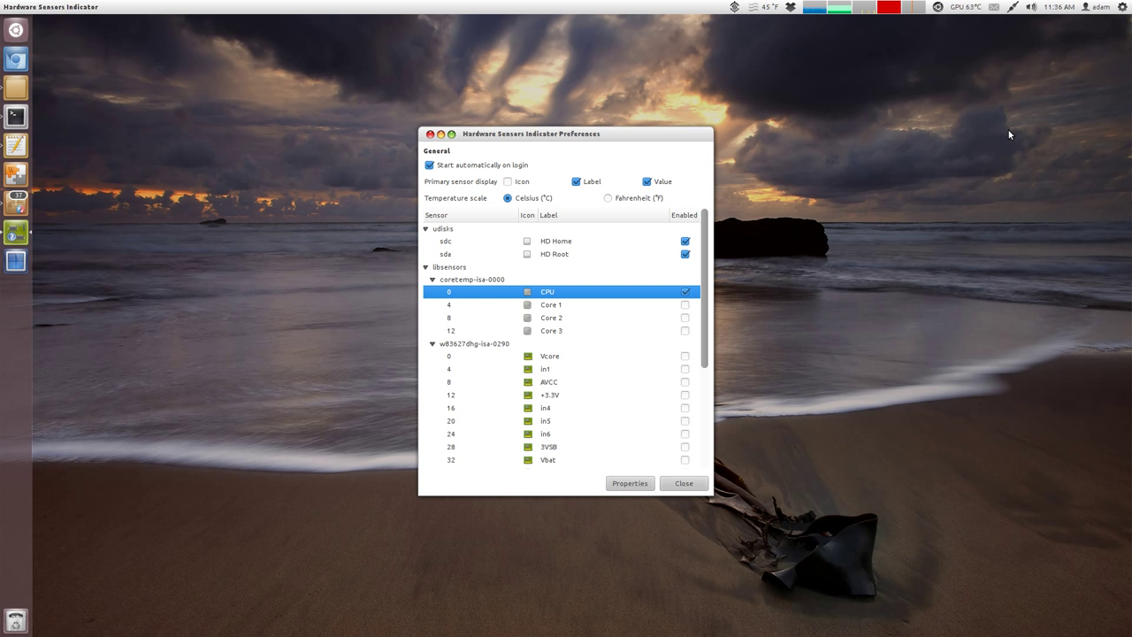
{"action": "left_click", "coordinate": [968, 8]}
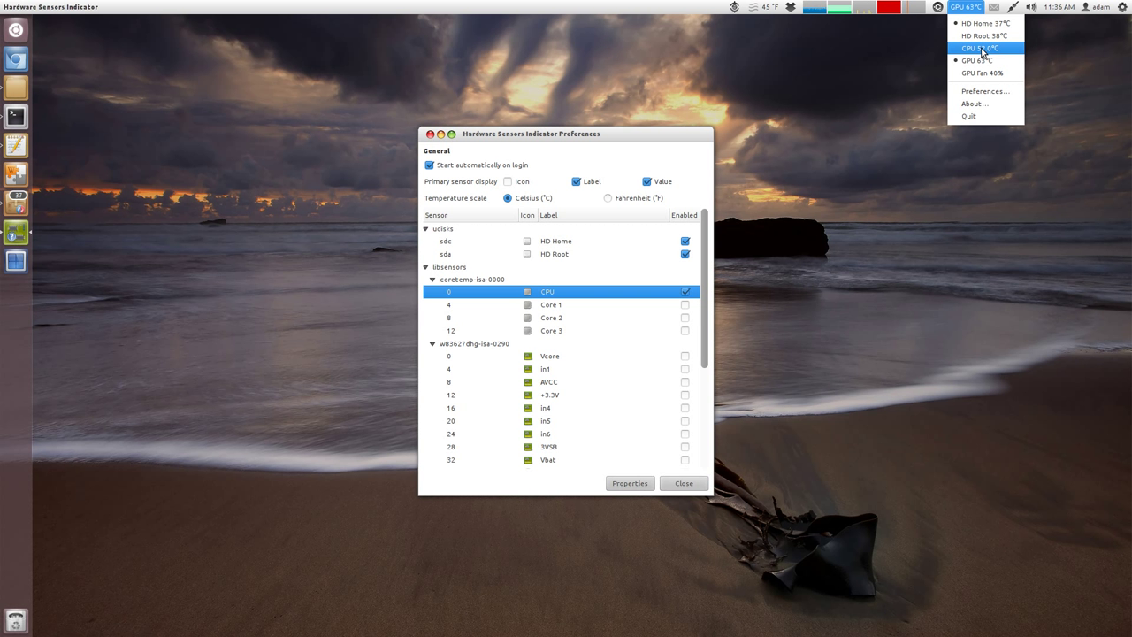
{"action": "left_click", "coordinate": [981, 47]}
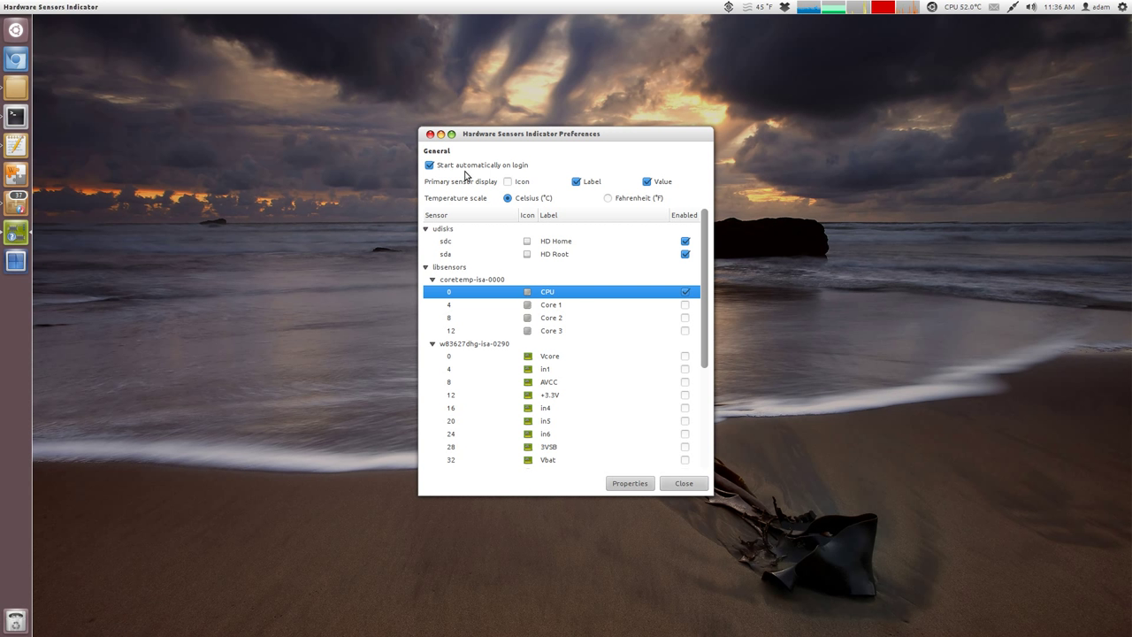
- Toggle the panel Label and Value off and back on, then enable the panel Icon
{"action": "left_click", "coordinate": [576, 184]}
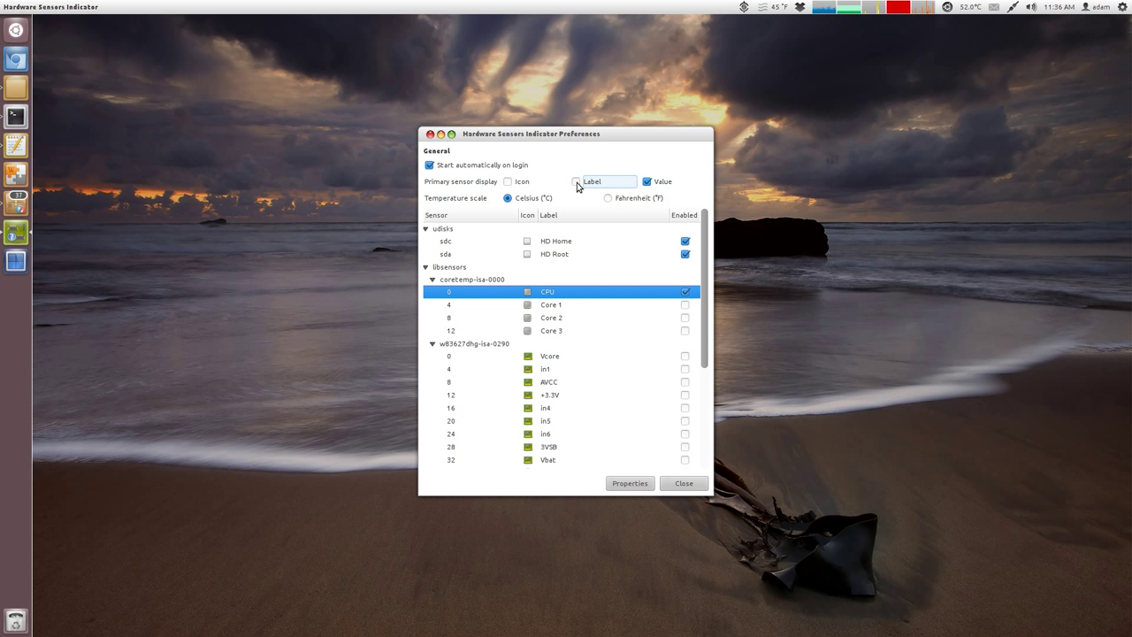
{"action": "left_click", "coordinate": [577, 184]}
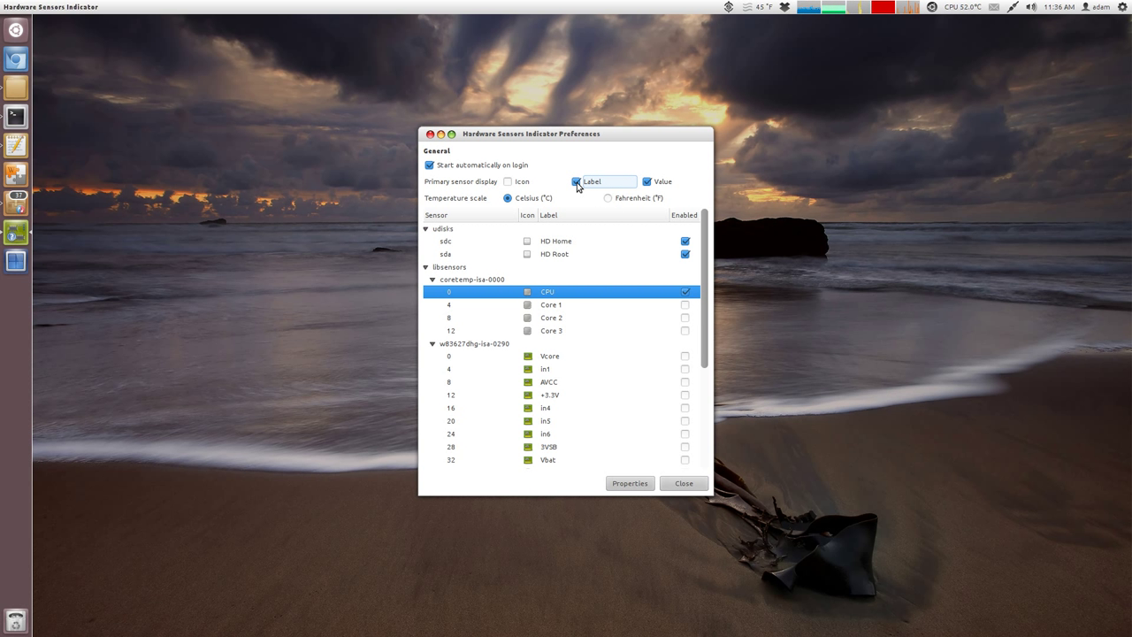
{"action": "left_click", "coordinate": [646, 182]}
{"action": "left_click", "coordinate": [646, 183]}
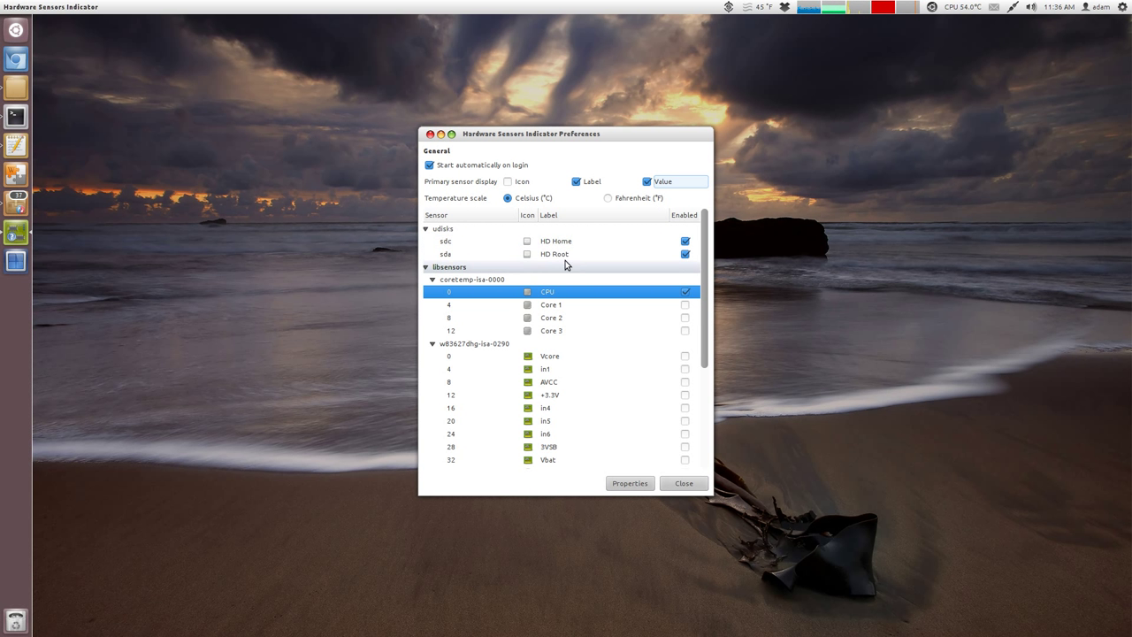
{"action": "left_click", "coordinate": [508, 182]}
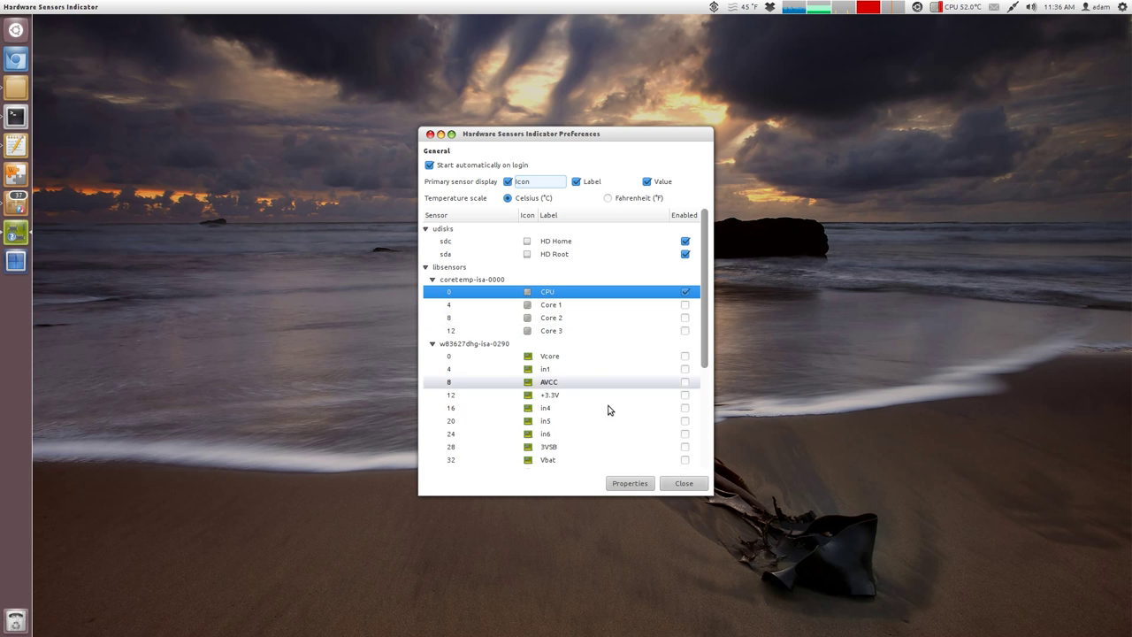
{"action": "left_click", "coordinate": [630, 483]}
- Try the CPU alarm's below/above options, leave it Disabled, and raise High value to 60 °C
{"action": "left_click", "coordinate": [631, 484]}
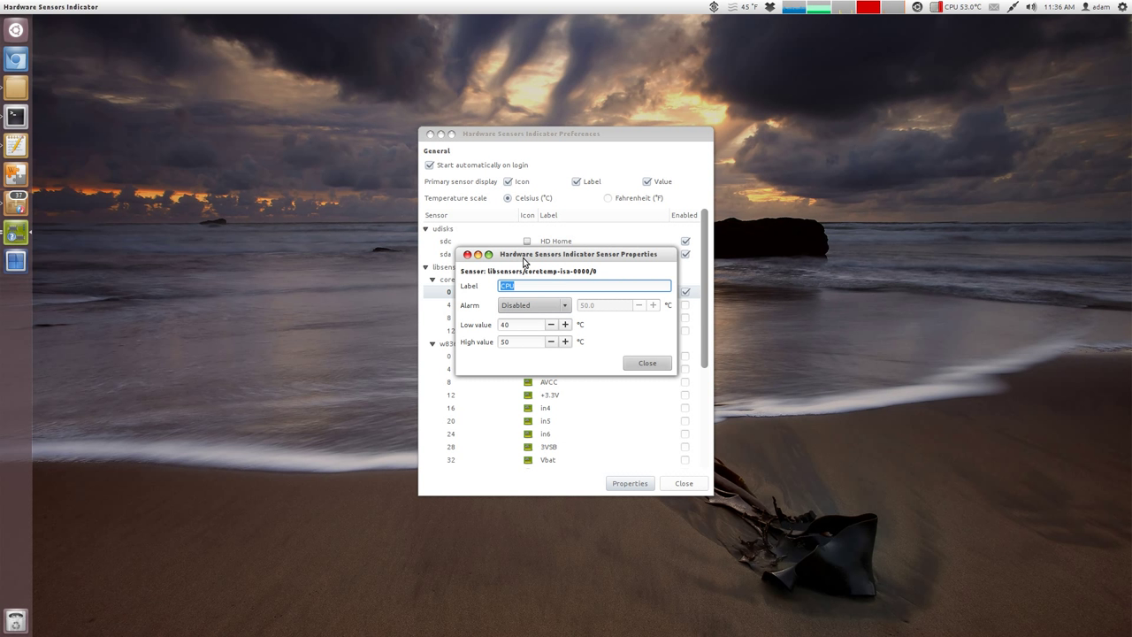
{"action": "left_click_drag", "start_coordinate": [524, 257], "coordinate": [824, 133]}
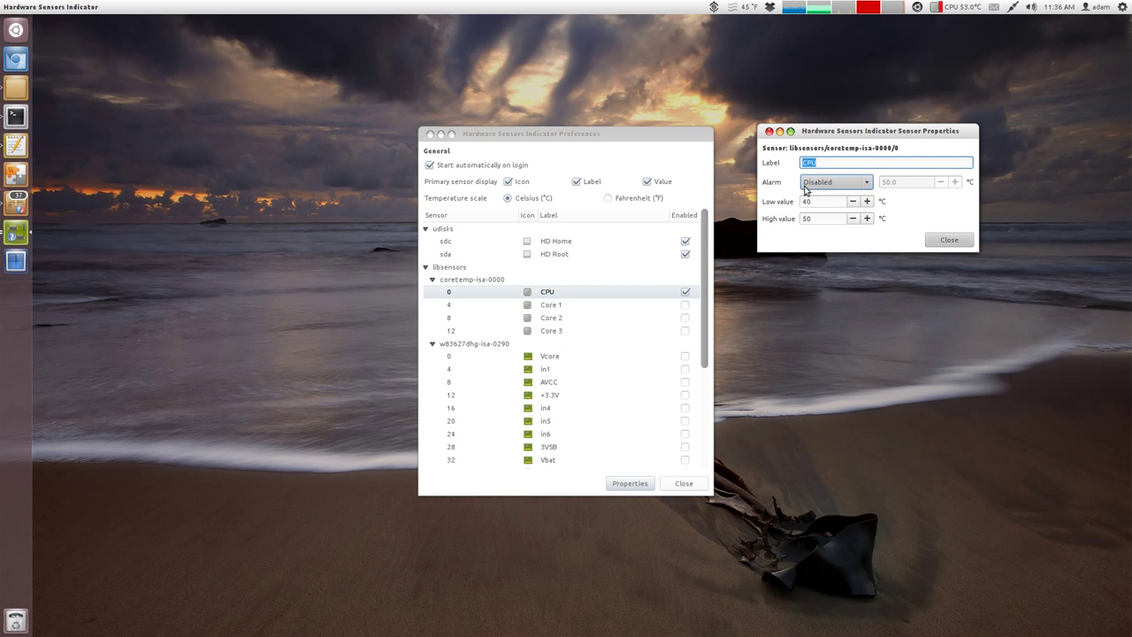
{"action": "left_click", "coordinate": [868, 184]}
{"action": "left_click", "coordinate": [847, 200]}
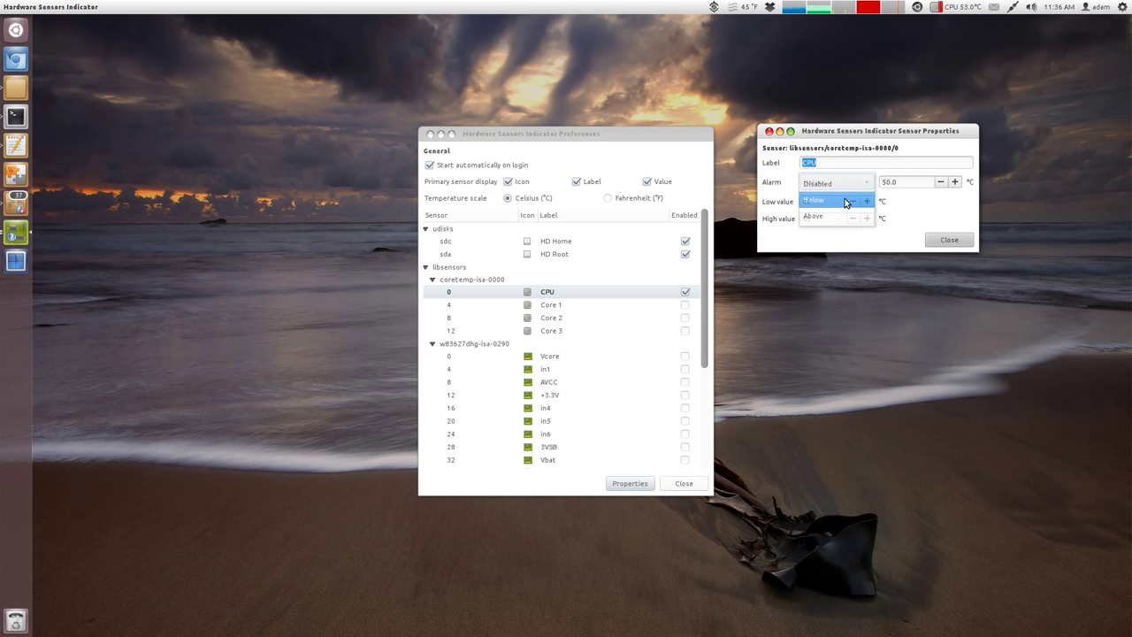
{"action": "left_click", "coordinate": [862, 184]}
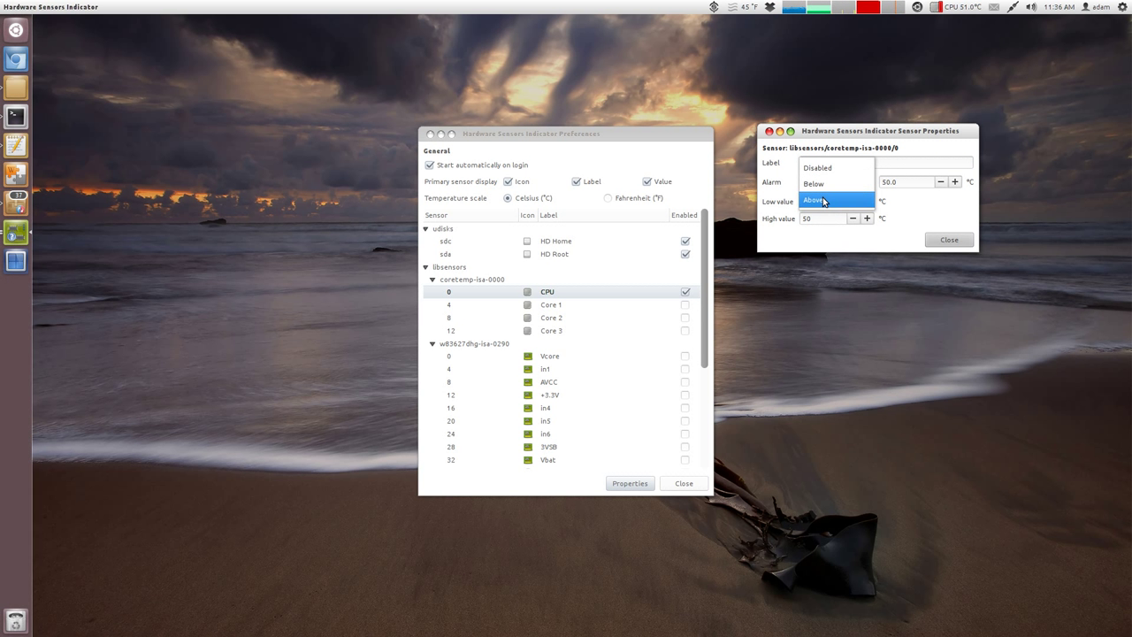
{"action": "left_click", "coordinate": [825, 201]}
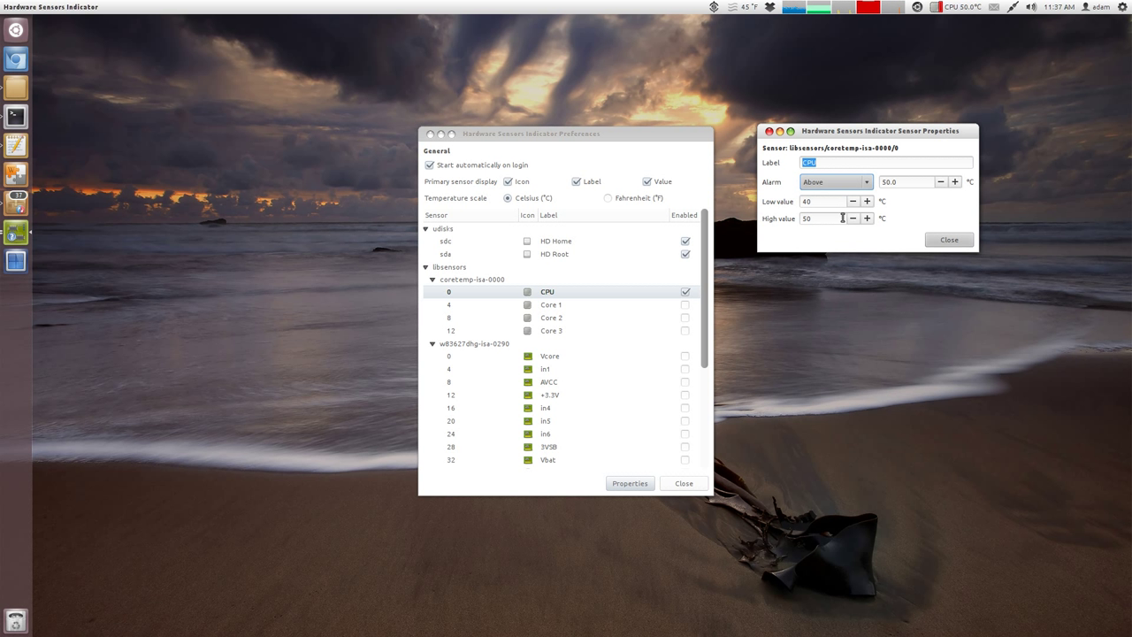
{"action": "left_click", "coordinate": [868, 181]}
{"action": "left_click", "coordinate": [825, 159]}
{"action": "double_click", "coordinate": [867, 218]}
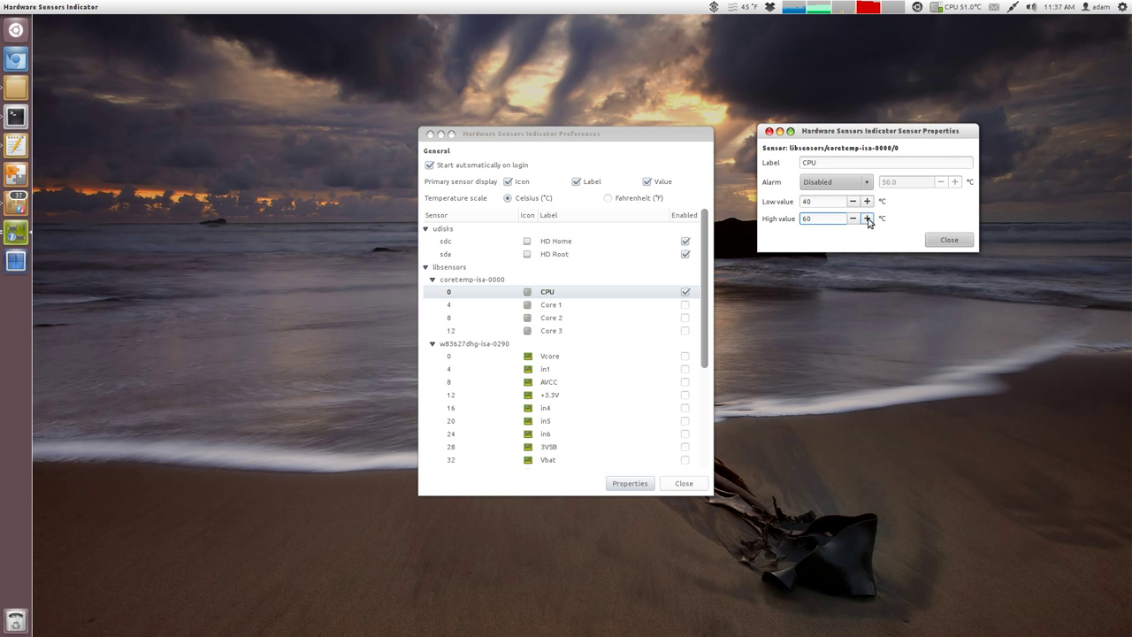
{"action": "left_click", "coordinate": [946, 242]}
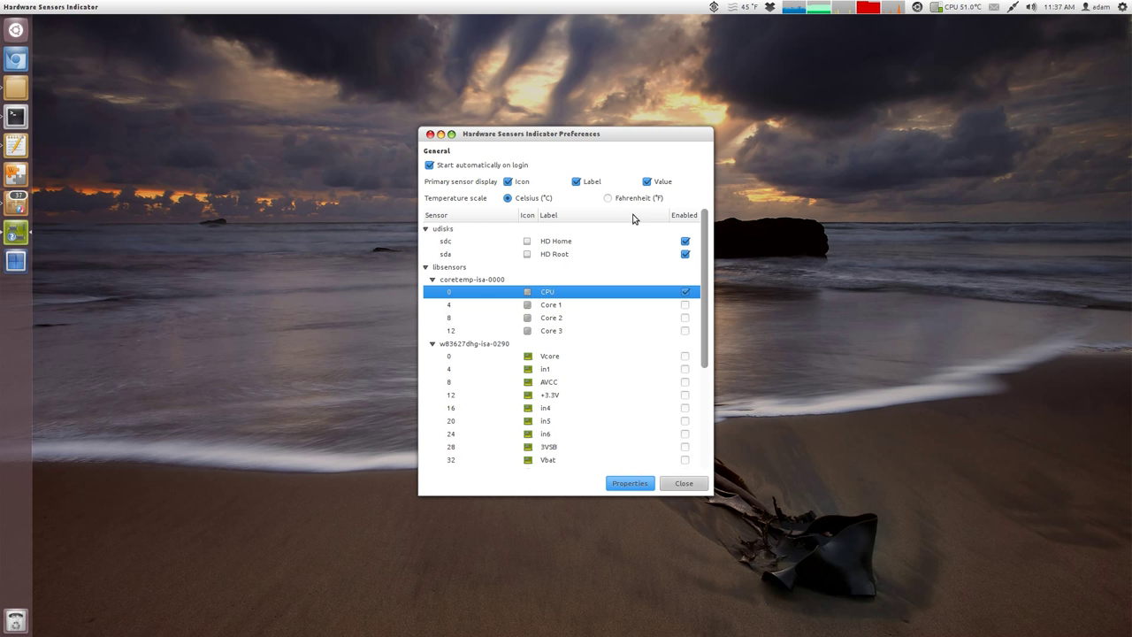
- Reopen the CPU sensor's properties, showing limits of 40–60 °C
{"action": "left_click", "coordinate": [630, 483]}
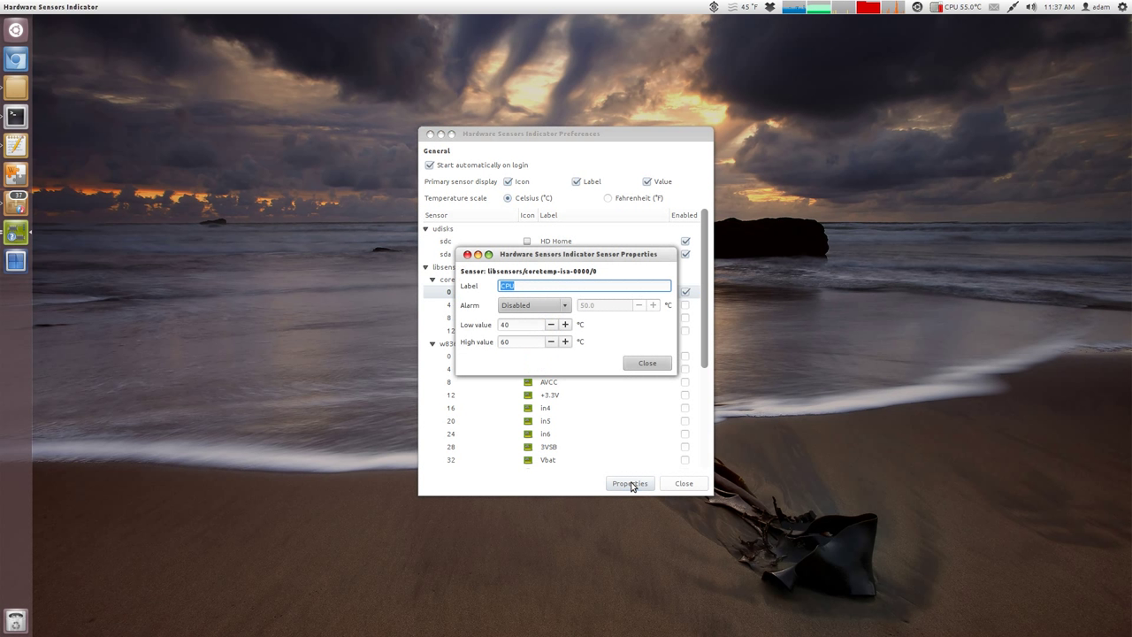
- Lower the CPU low value to 35 and raise the high value to 65 °C
{"action": "left_click", "coordinate": [550, 326]}
{"action": "left_click", "coordinate": [550, 325]}
{"action": "left_click", "coordinate": [551, 325]}
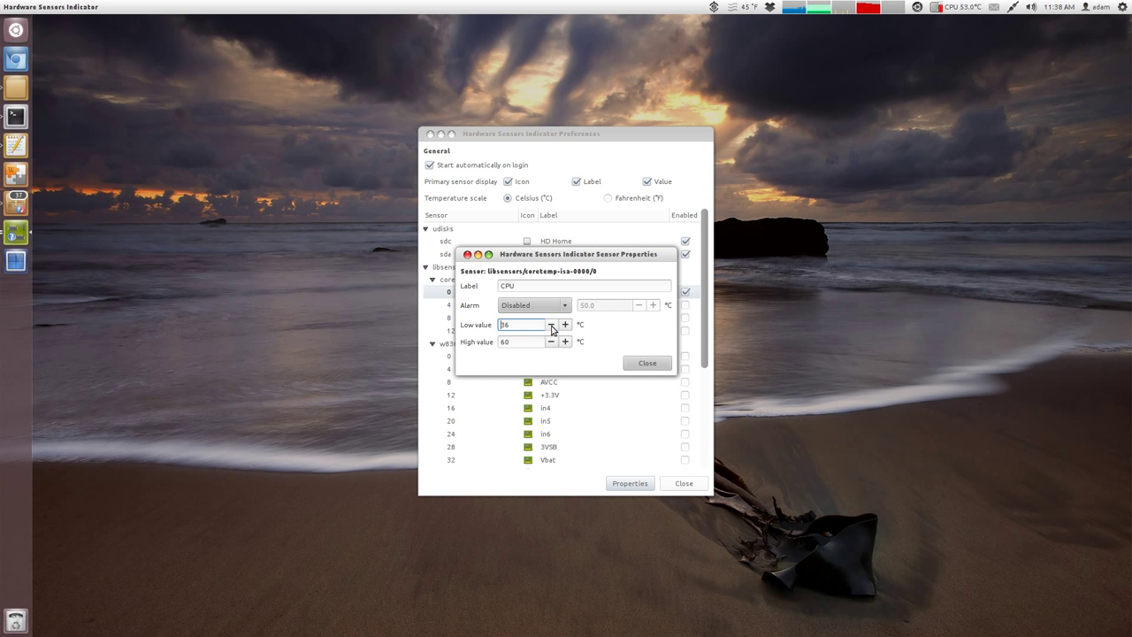
{"action": "left_click", "coordinate": [550, 325]}
{"action": "left_click", "coordinate": [565, 342]}
{"action": "left_click", "coordinate": [565, 342]}
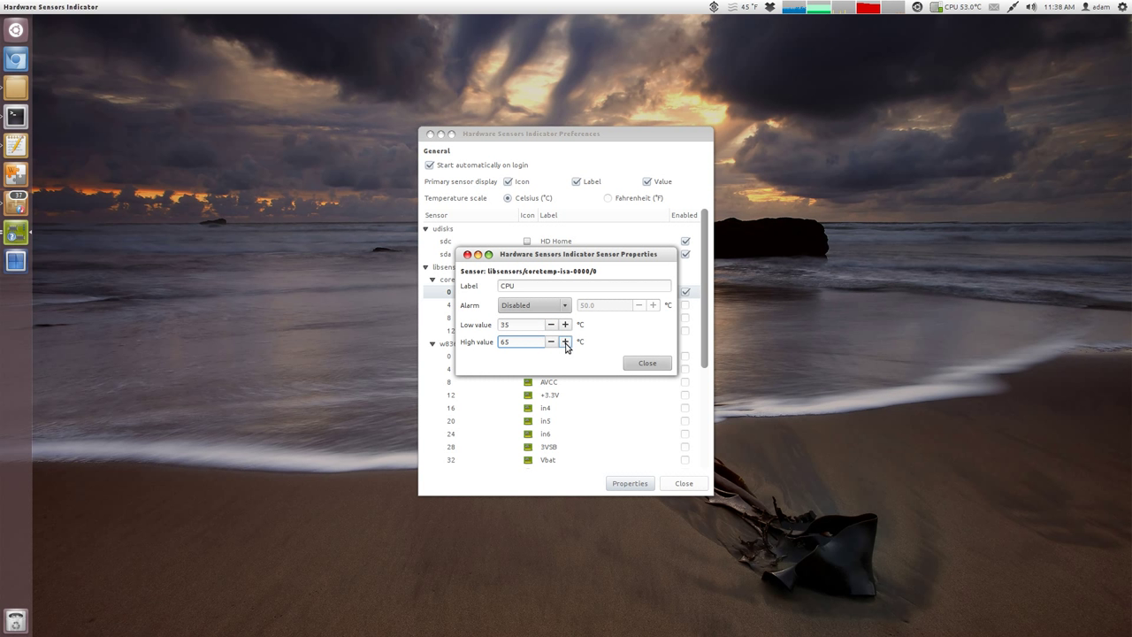
{"action": "left_click", "coordinate": [644, 363]}
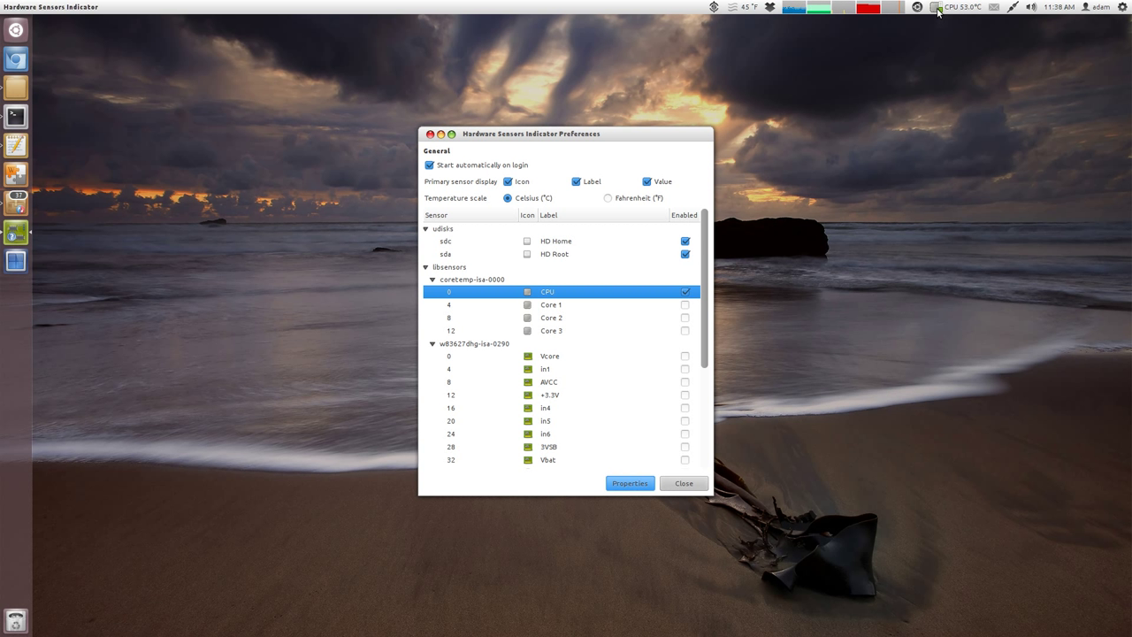
{"action": "left_click", "coordinate": [510, 182]}
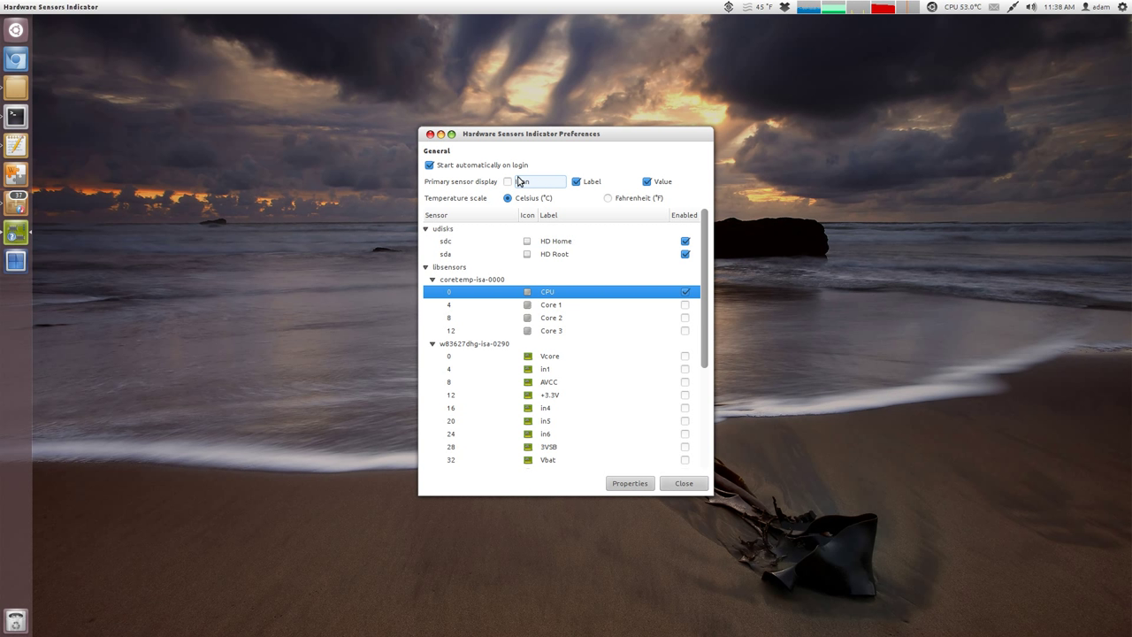
{"action": "left_click", "coordinate": [510, 181]}
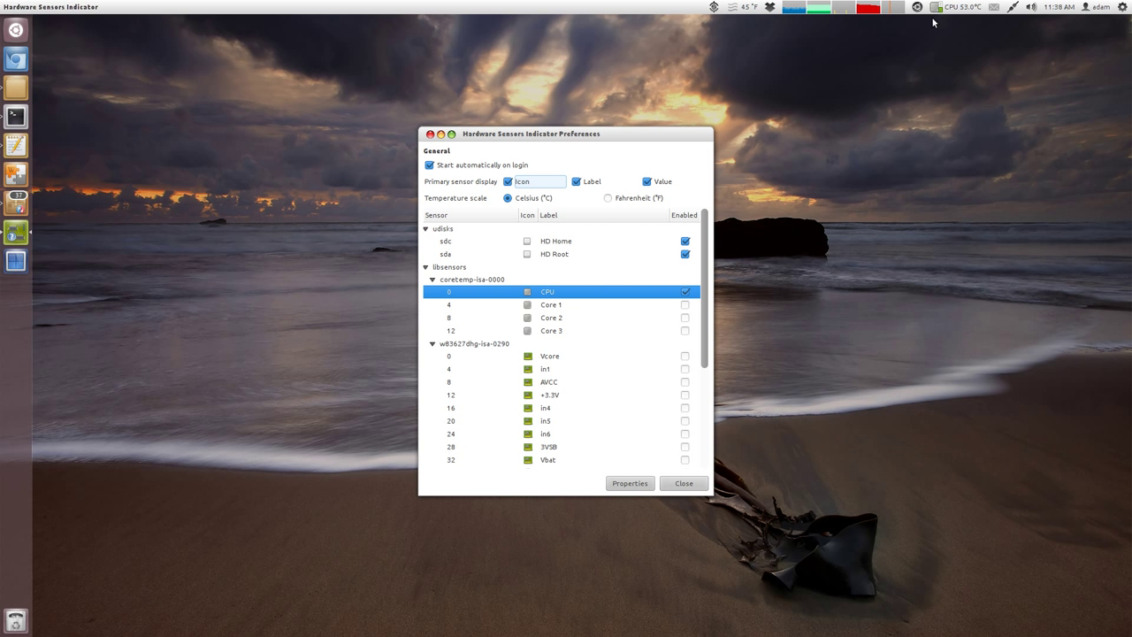